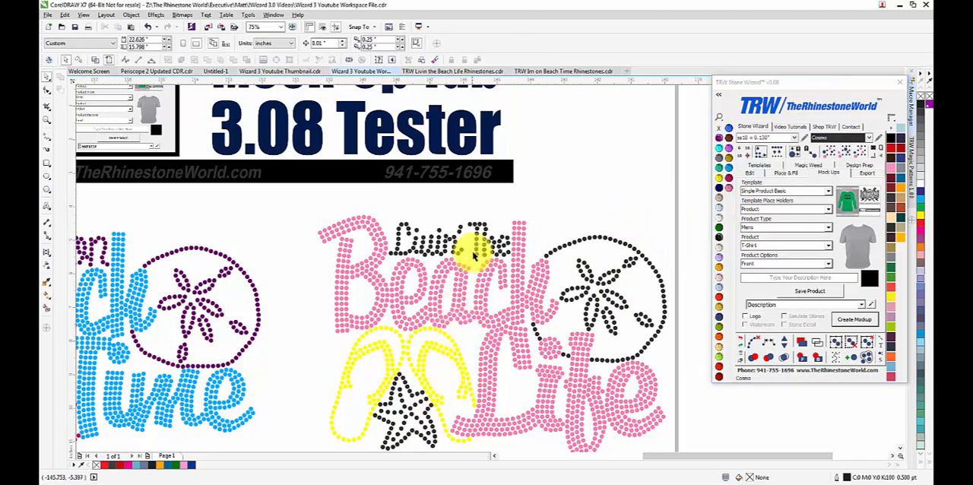
Step: Select all Cosmo black stones in the Livin' The Beach Life design, recolor them to Crystal and delete them
click(479, 250)
click(847, 154)
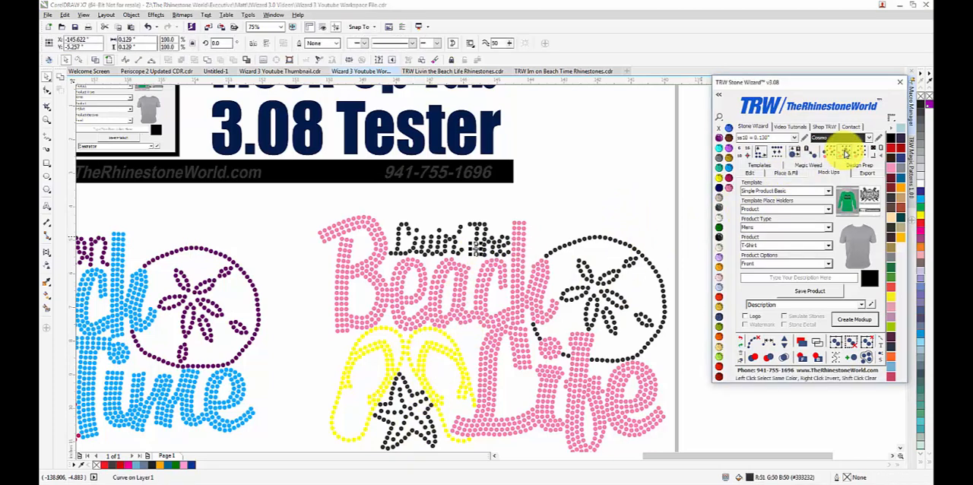
click(718, 220)
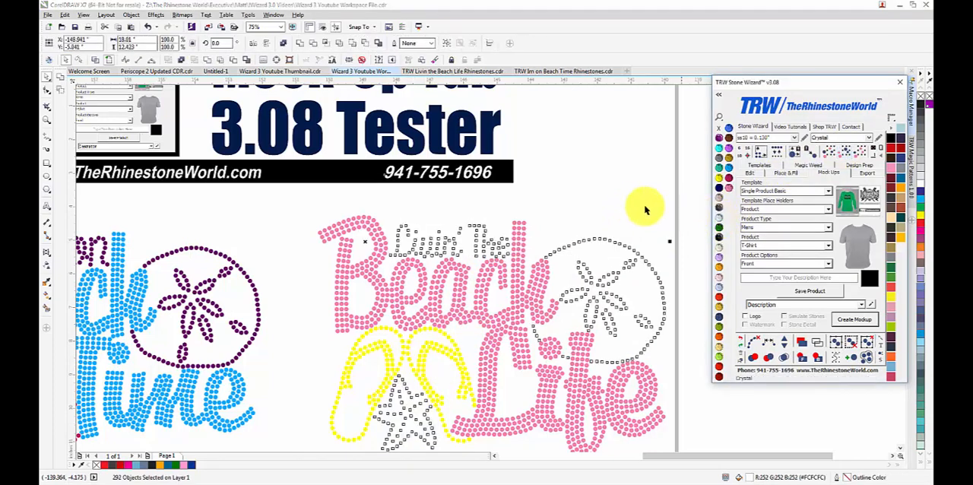
key(Delete)
scroll(428, 299, down, 2)
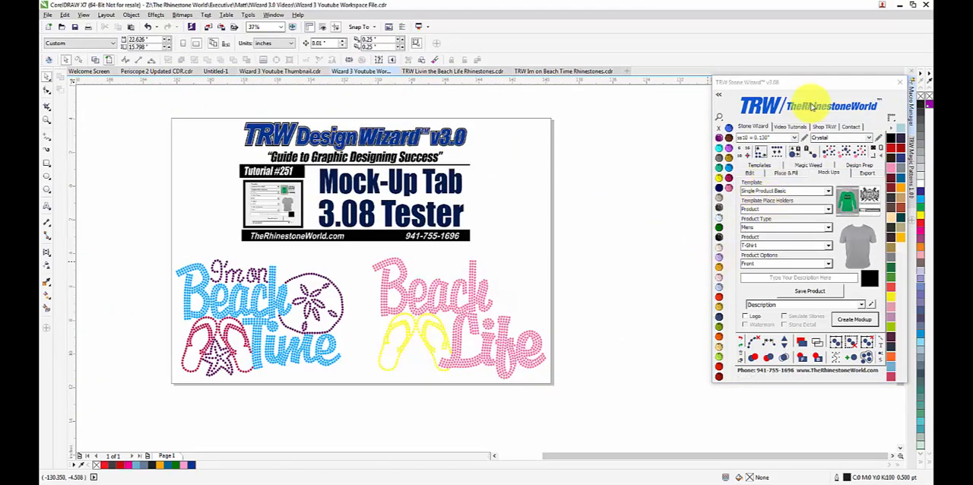
Step: Preview the Single Shirt Proof Sheet Basic mock-up template and switch back to Single Product Basic
drag(852, 82, 764, 87)
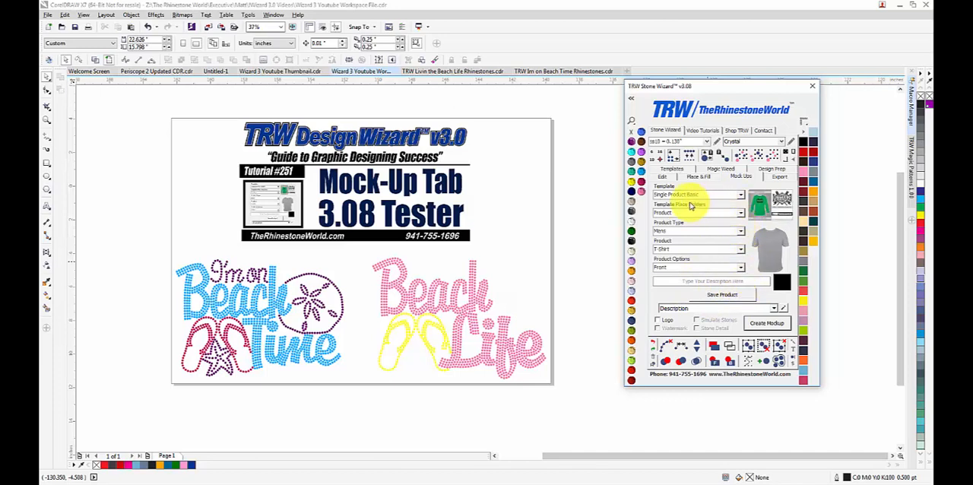
click(586, 245)
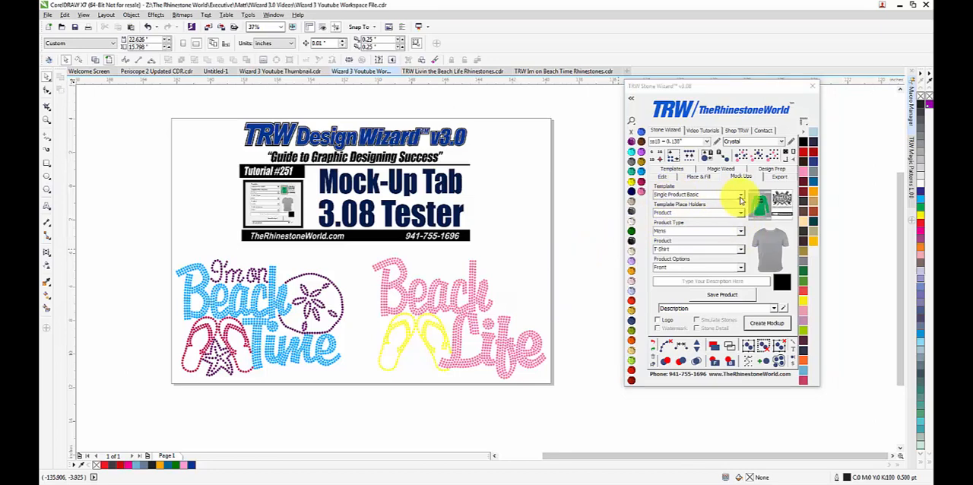
click(741, 196)
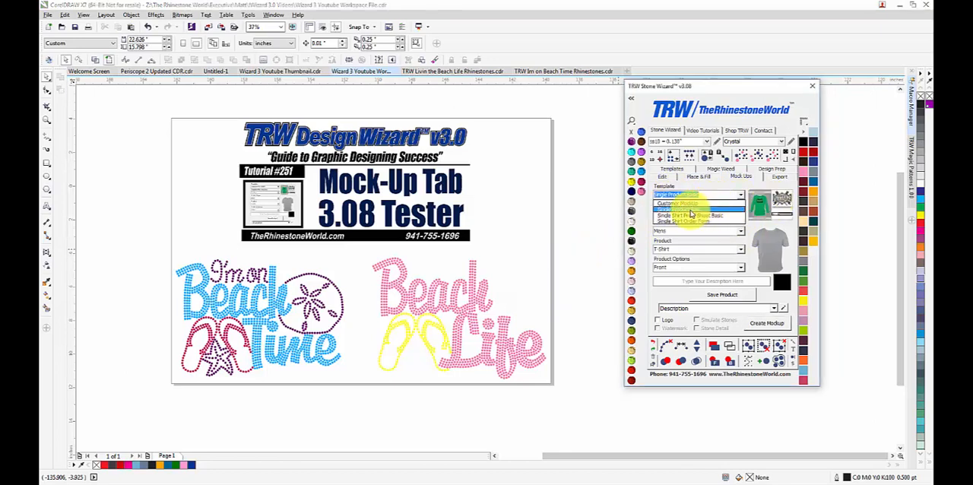
click(690, 213)
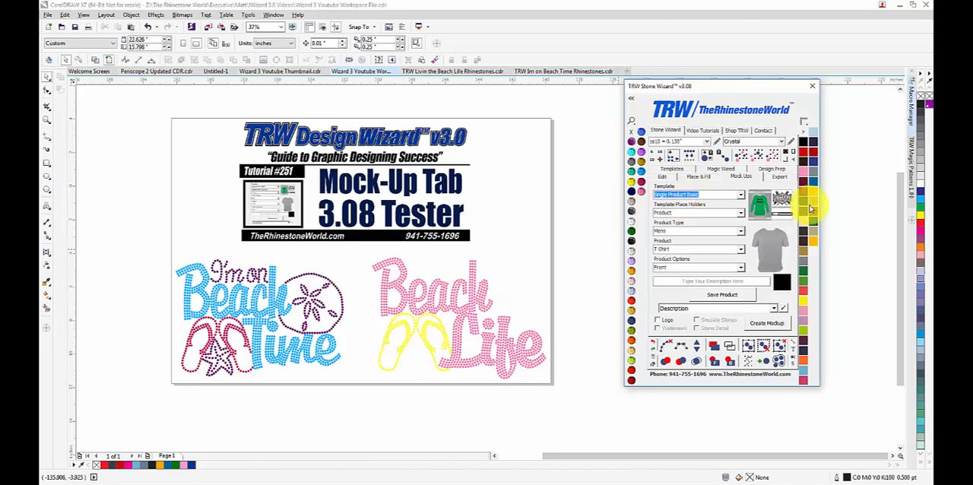
click(739, 196)
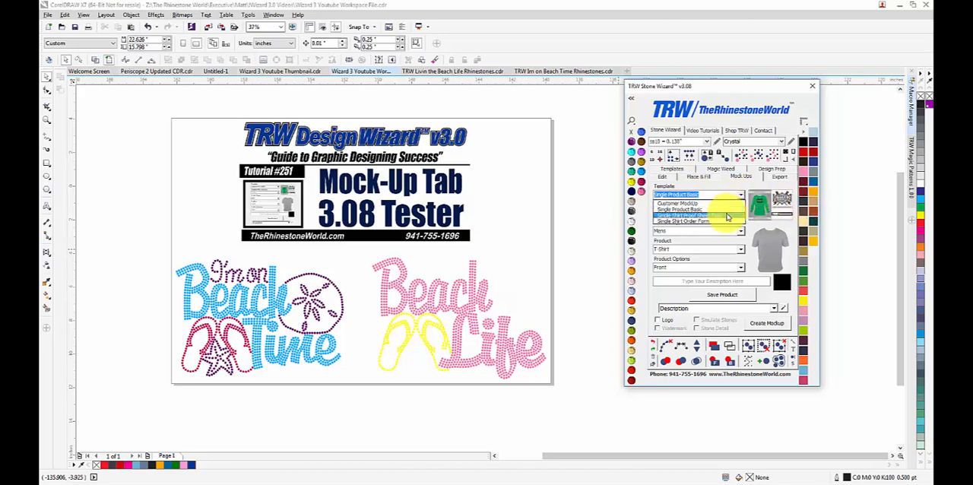
click(727, 217)
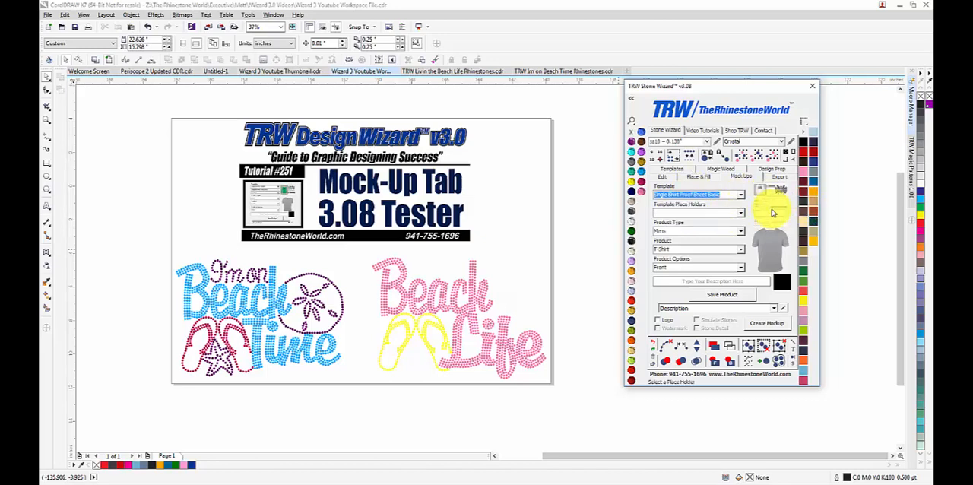
click(738, 196)
click(695, 201)
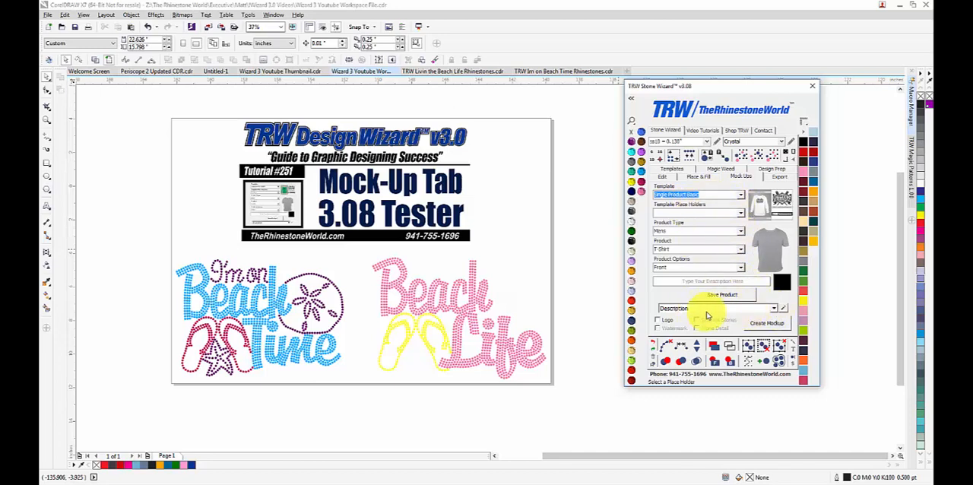
Step: Load the TRW Logo entry in the watermark and logo editor and save the settings
click(784, 309)
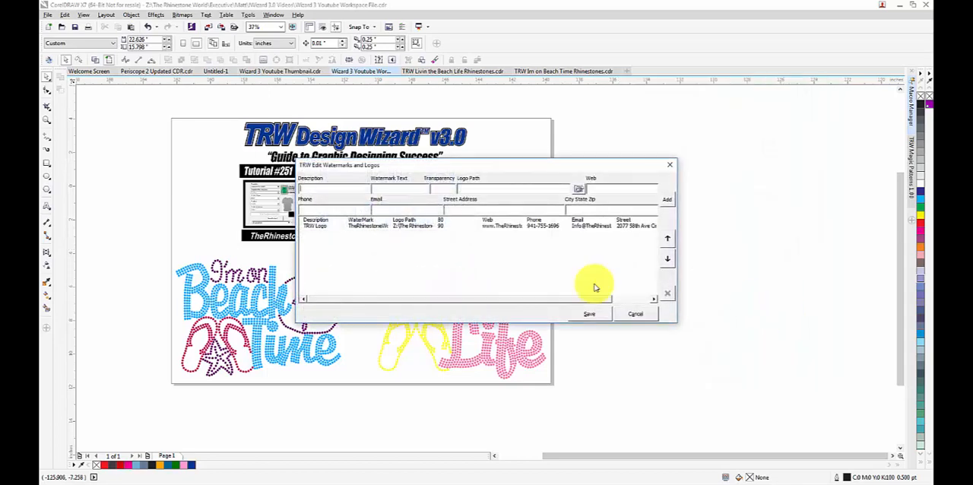
click(427, 227)
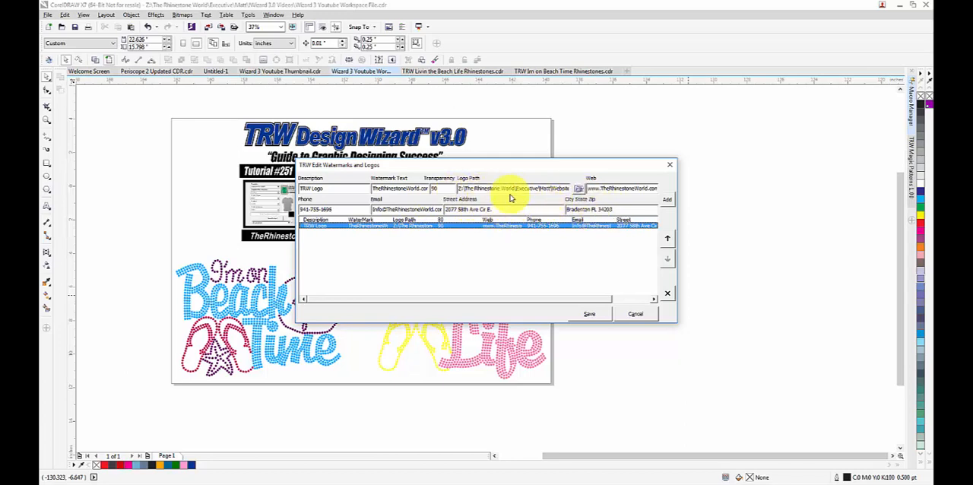
click(595, 317)
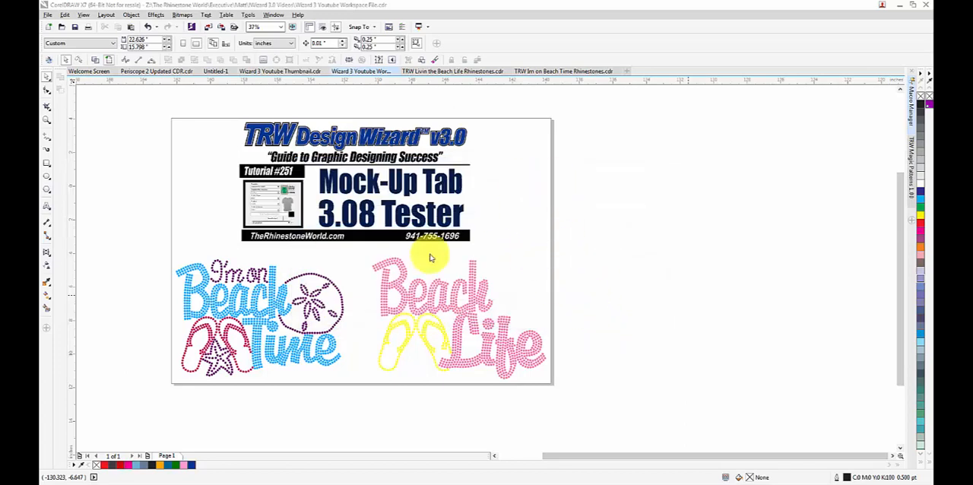
Step: Choose Single Shirt Order Form as the mock-up template
drag(550, 99, 834, 100)
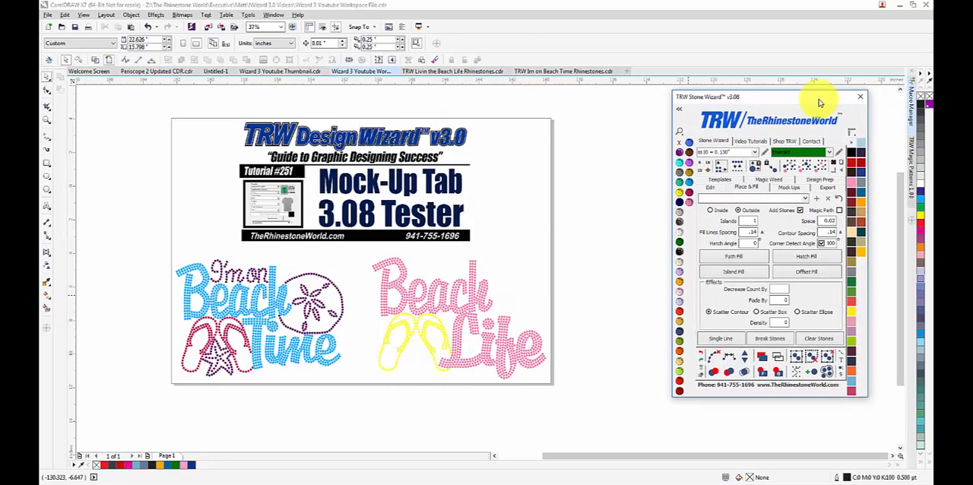
click(785, 190)
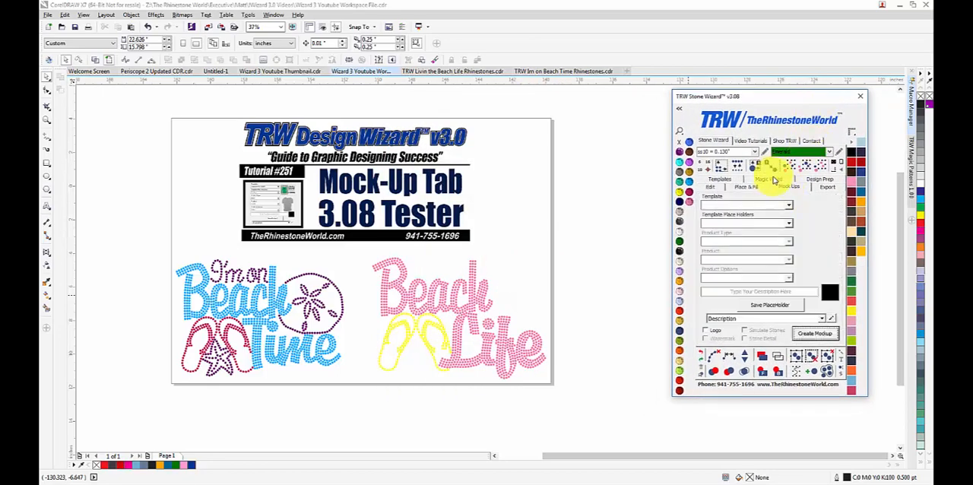
click(789, 206)
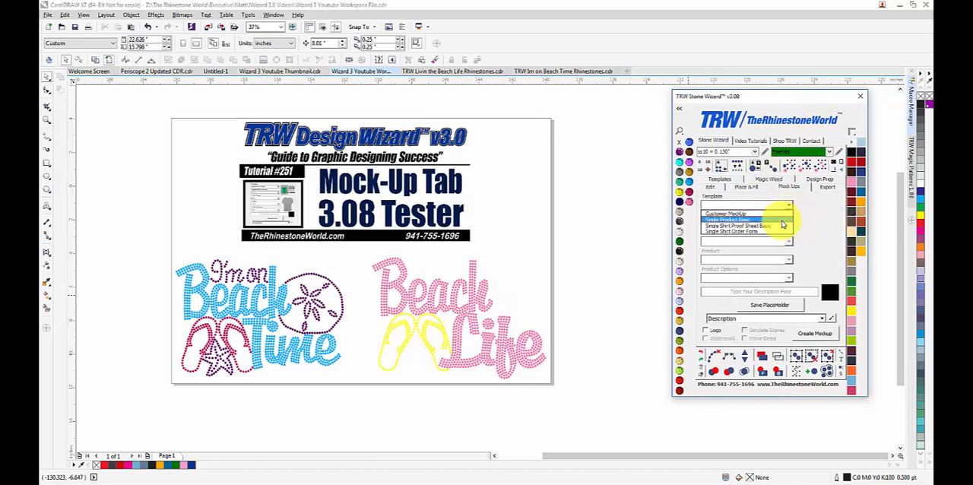
click(727, 231)
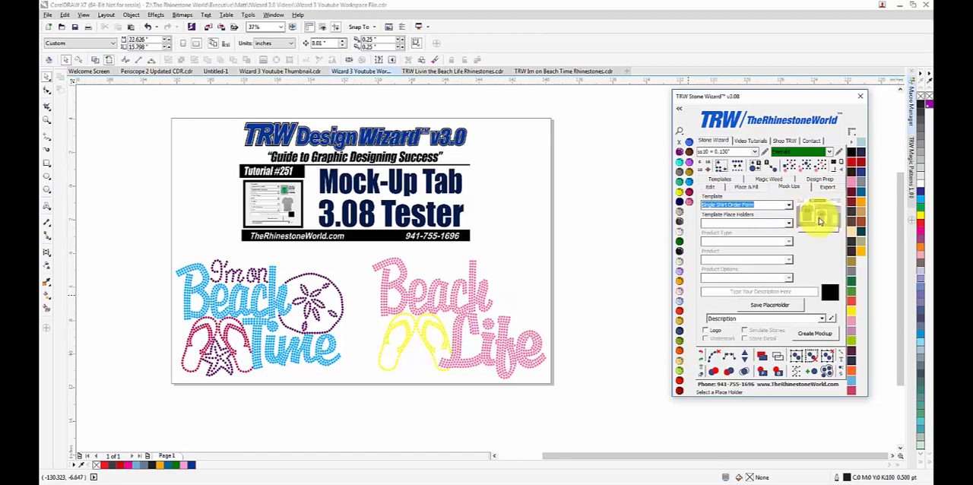
mouse_move(813, 219)
mouse_down()
mouse_move(767, 210)
mouse_move(538, 280)
mouse_up()
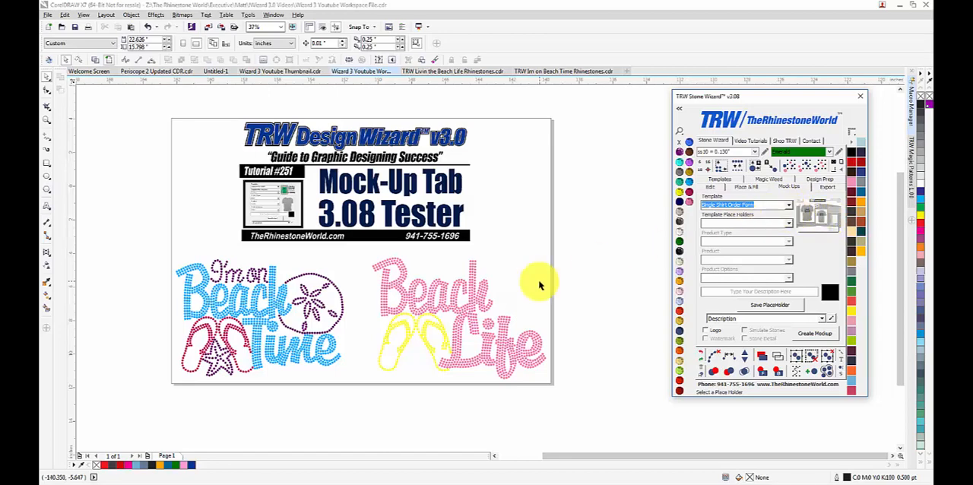
click(617, 271)
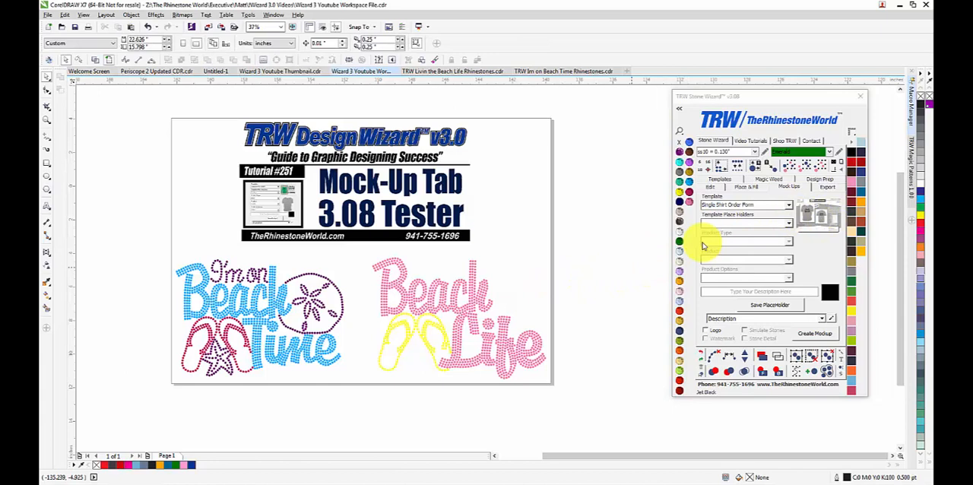
Step: Save the Womens Tank Top Shirt, front view, as the product for the Shirt Front placeholder
click(783, 222)
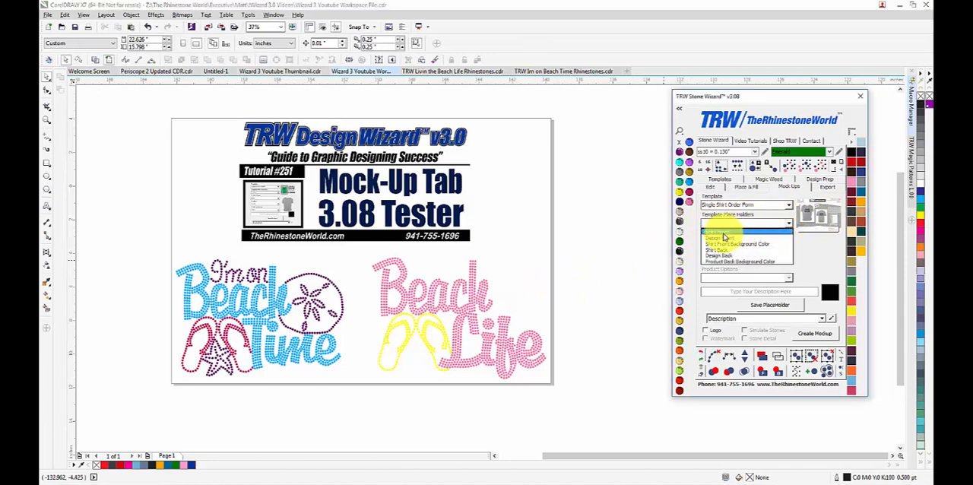
click(725, 235)
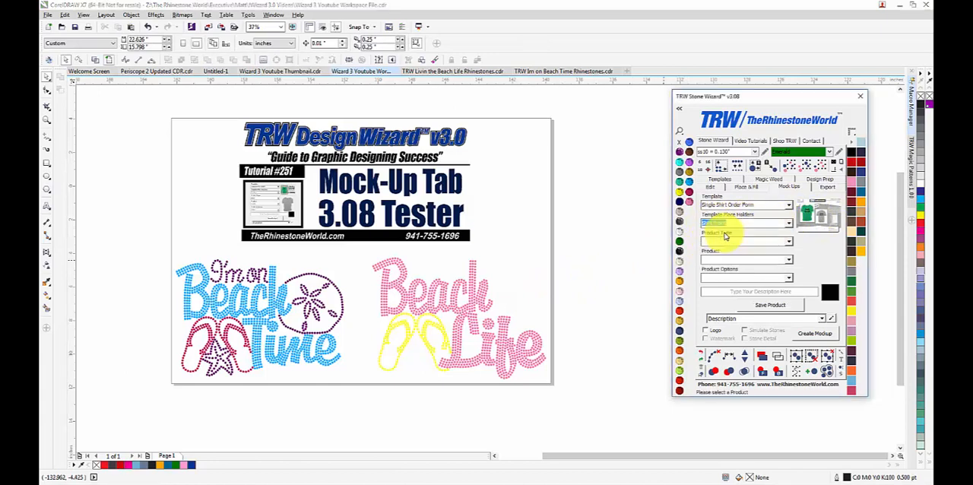
click(789, 245)
click(734, 251)
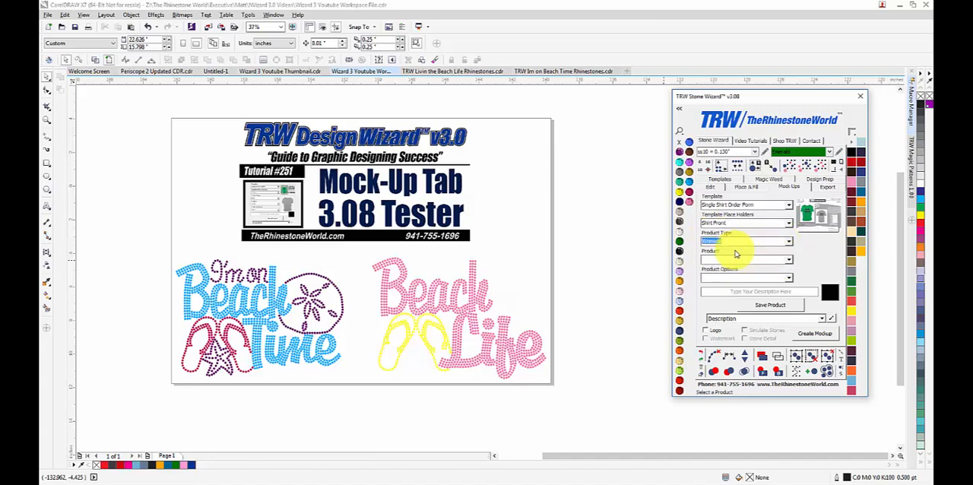
click(791, 260)
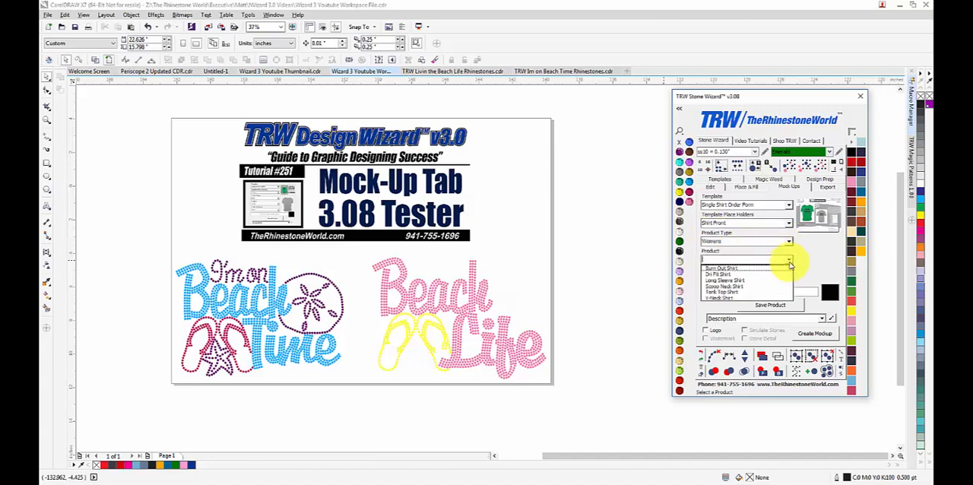
click(738, 294)
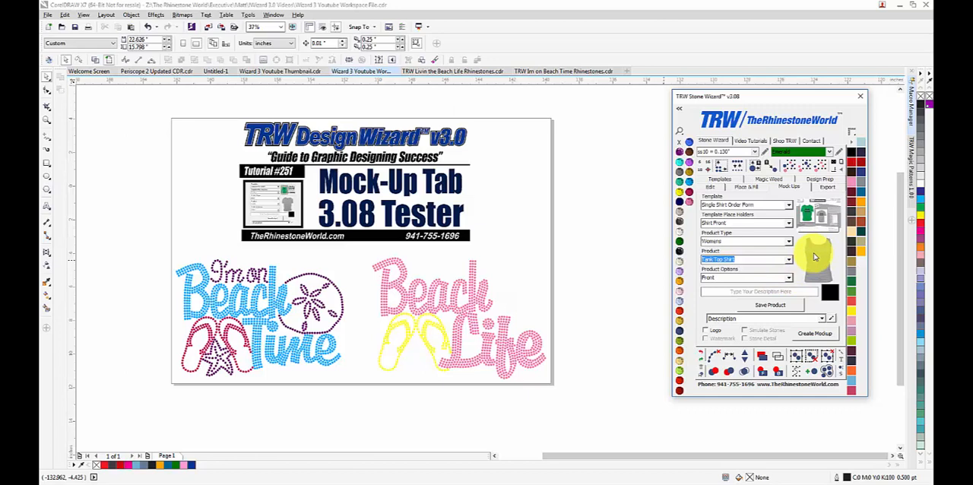
click(775, 306)
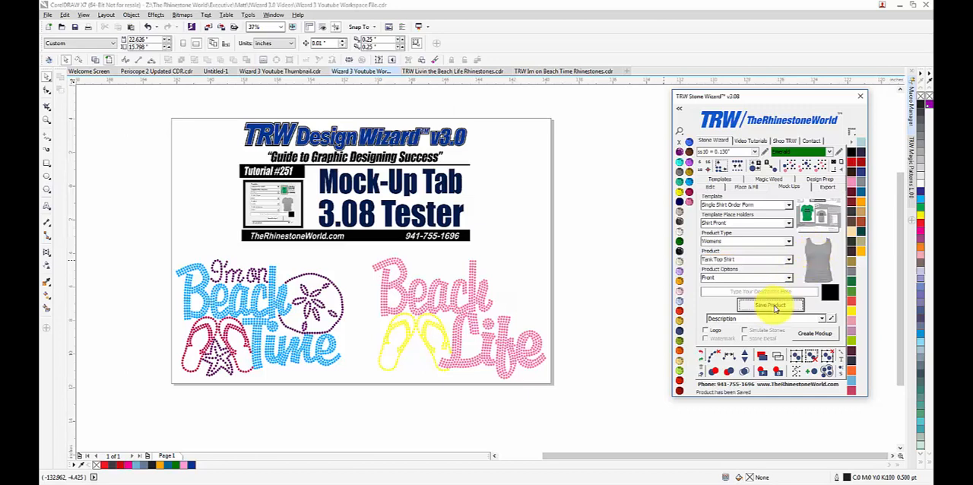
Step: Save the whole I'm on Beach Time rhinestone design to the Design Front placeholder
click(790, 226)
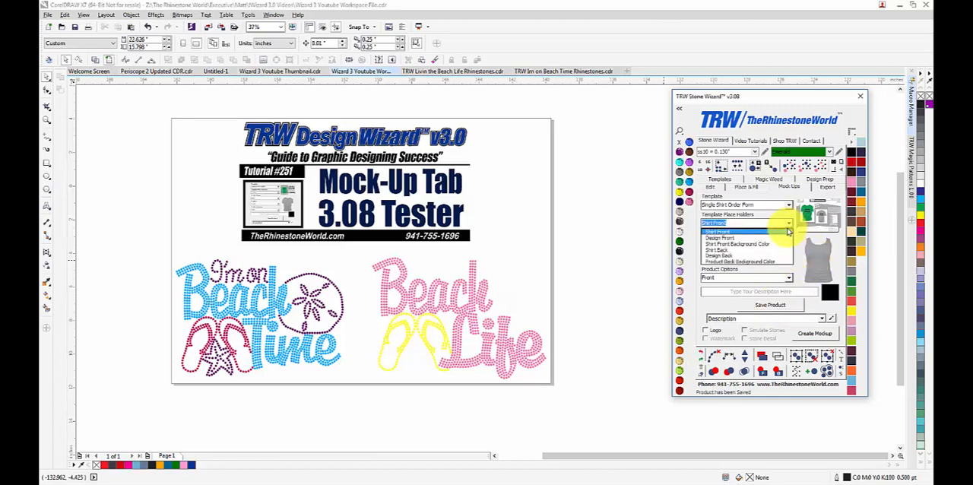
click(776, 239)
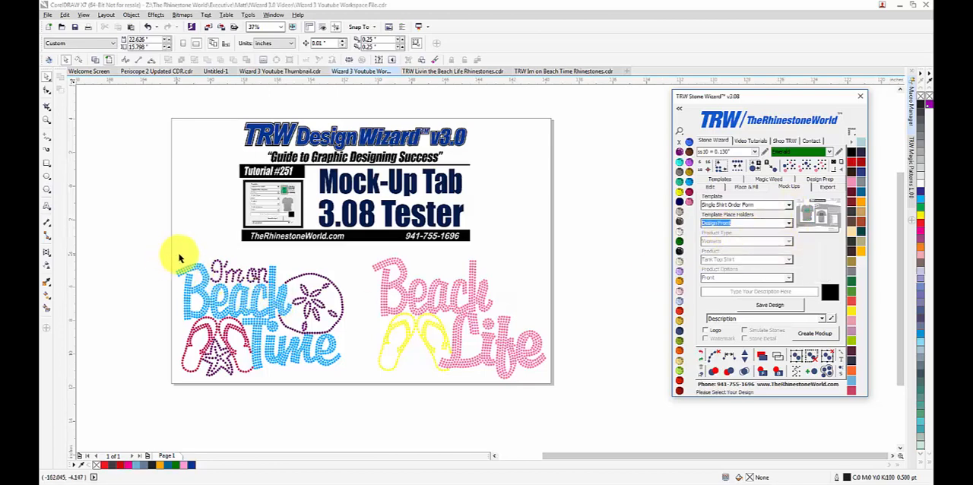
drag(158, 250, 354, 394)
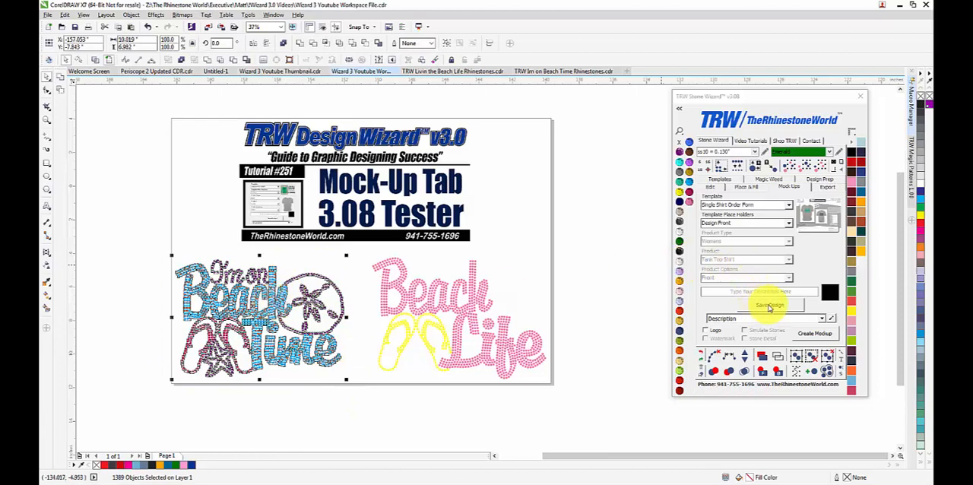
click(769, 306)
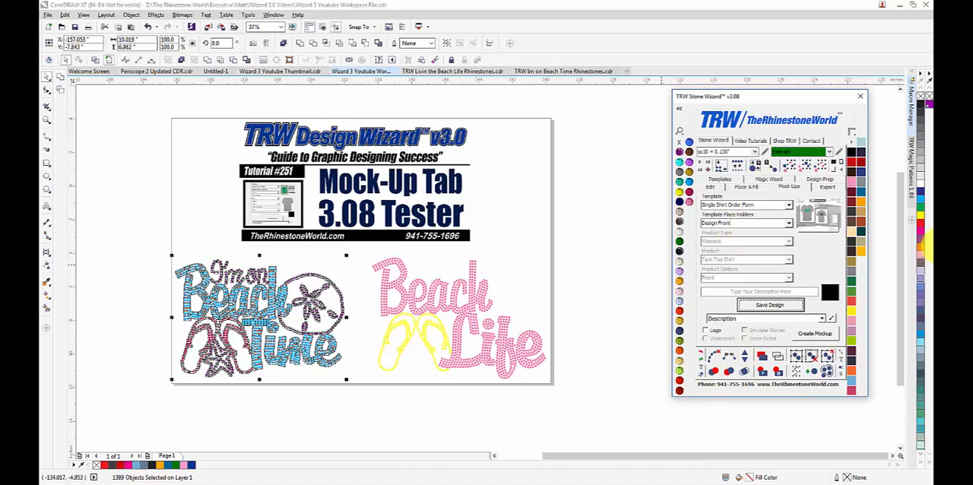
Step: Save the Womens Burn Out Shirt, front view, as the product for the Shirt Back placeholder
click(789, 224)
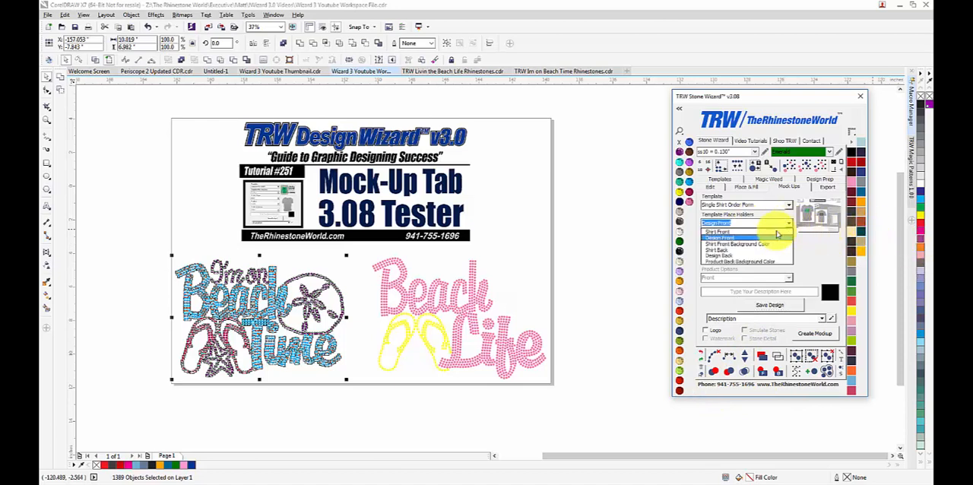
click(736, 244)
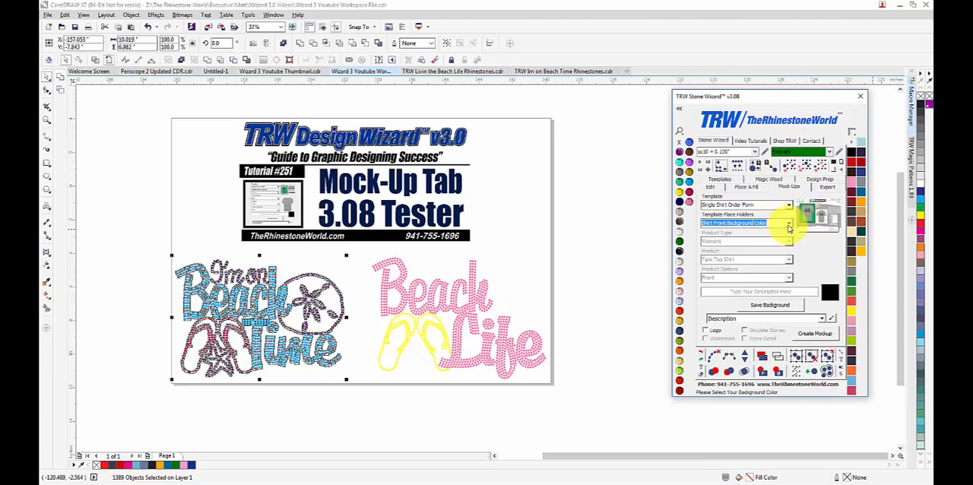
click(789, 225)
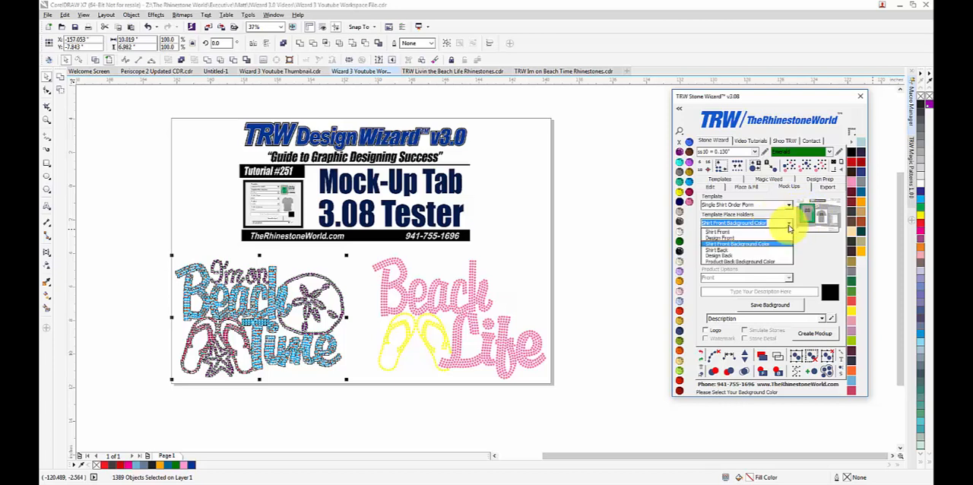
click(728, 252)
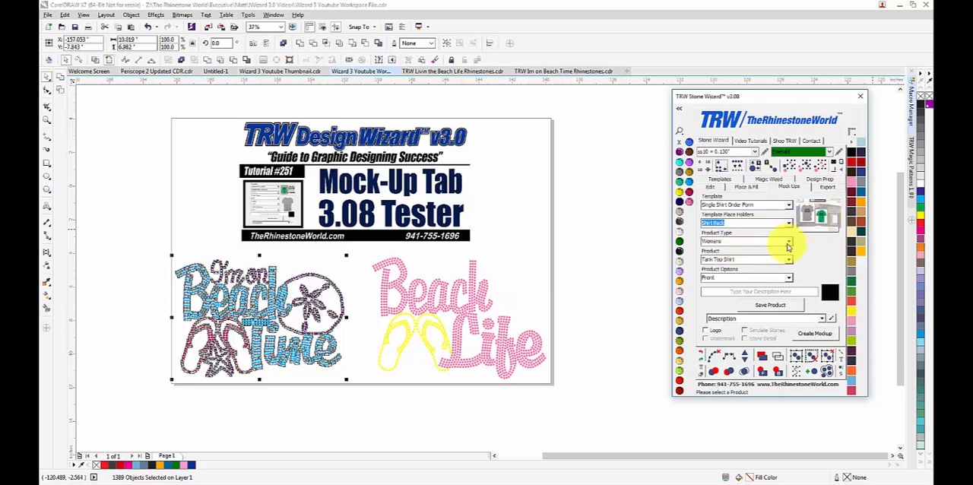
click(789, 243)
click(789, 243)
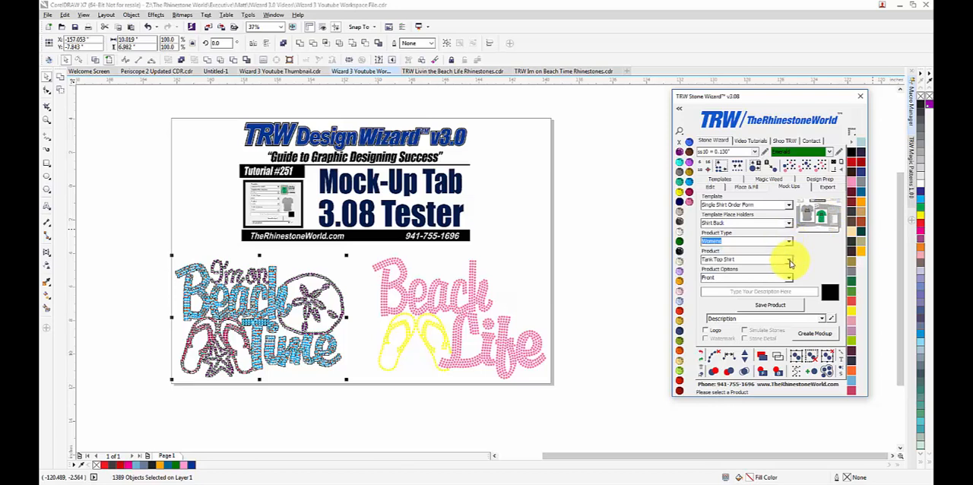
click(790, 262)
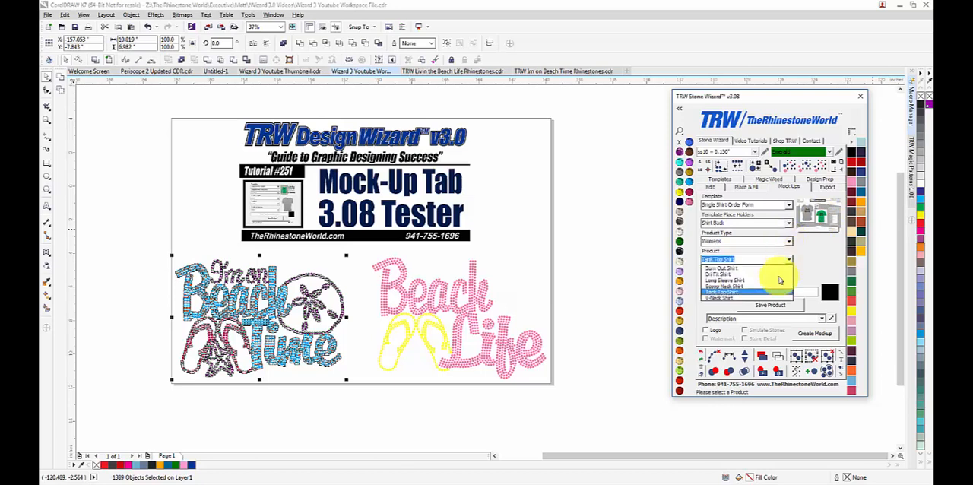
click(739, 269)
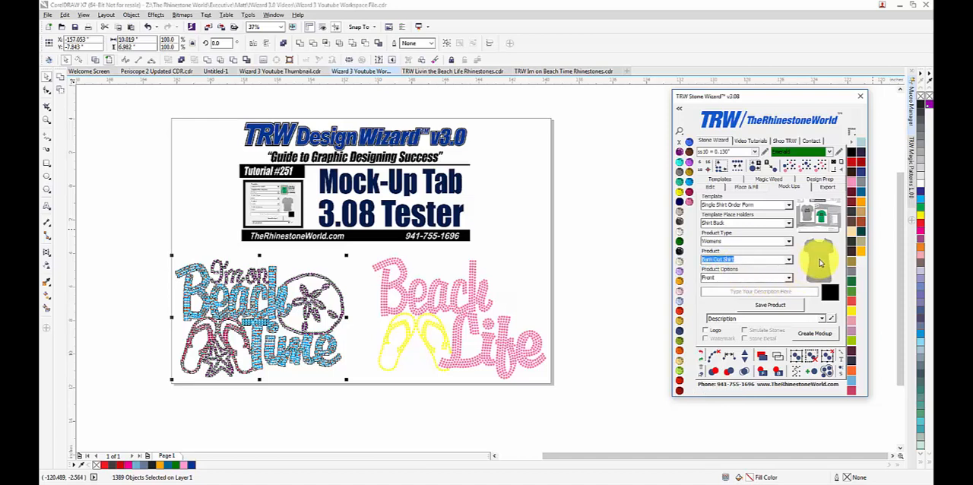
click(773, 306)
Step: Save the whole Livin' the Beach Life rhinestone design to the Design Back placeholder
click(787, 223)
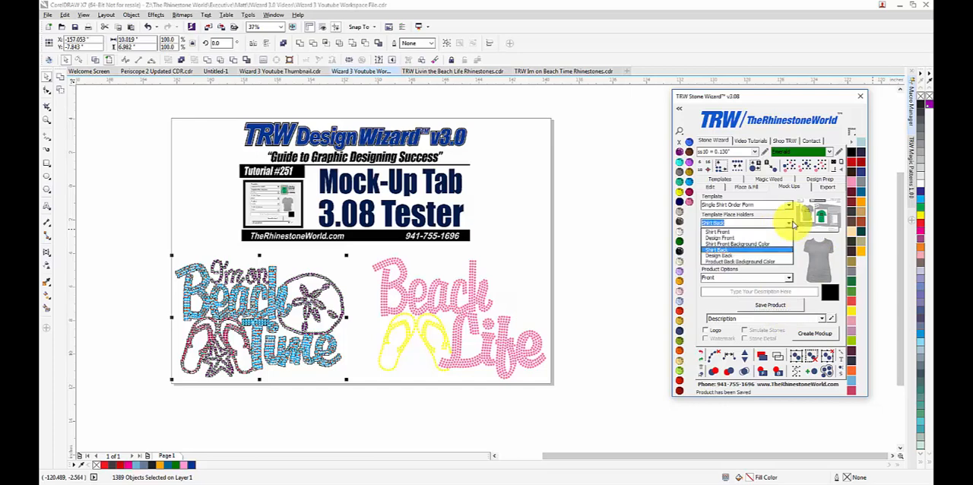
click(748, 260)
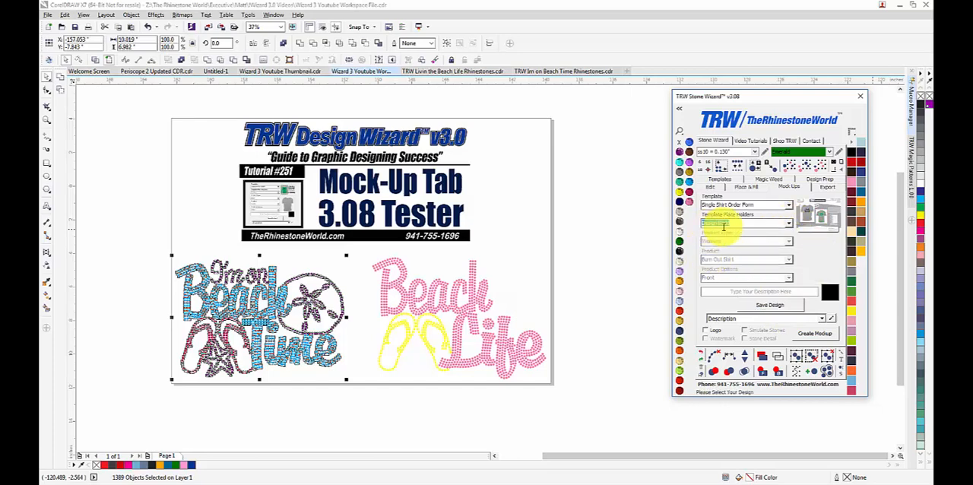
click(596, 259)
drag(618, 251, 355, 406)
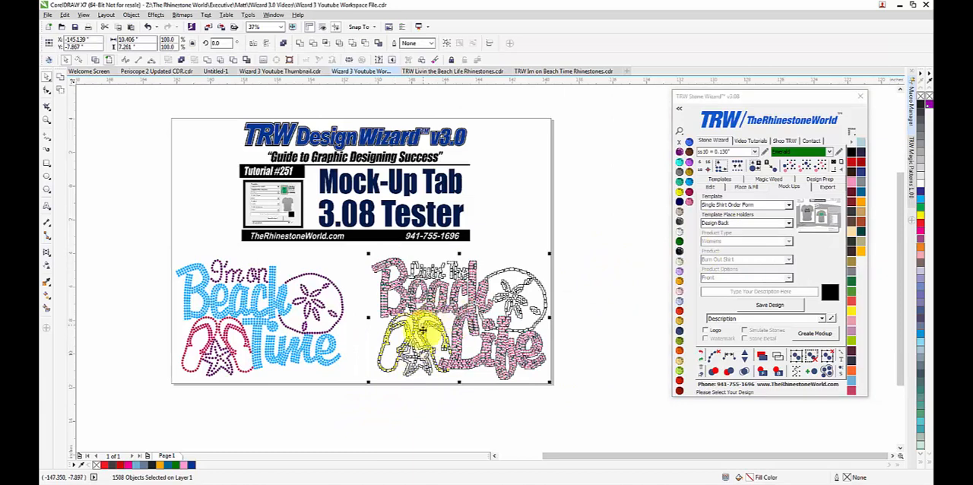
click(770, 306)
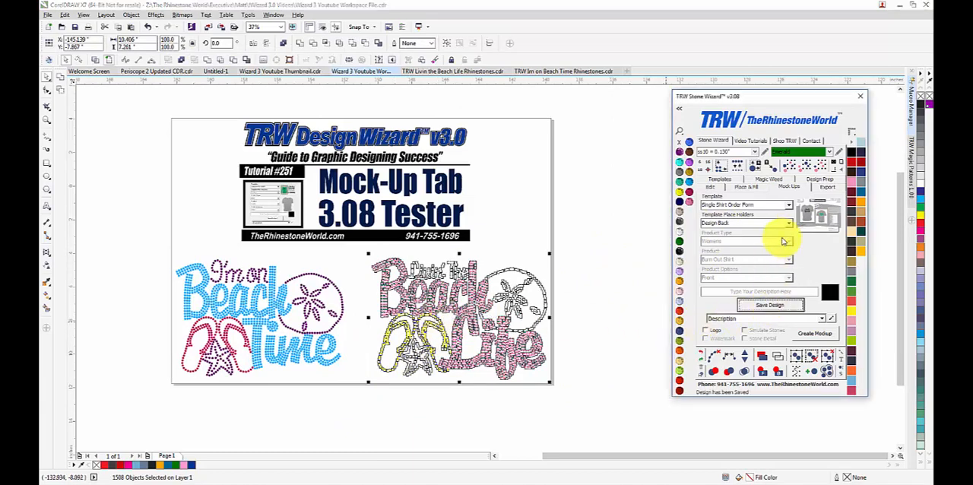
Step: Choose TRW Logo as the logo entry, enable the logo option and create the mock-up
click(788, 223)
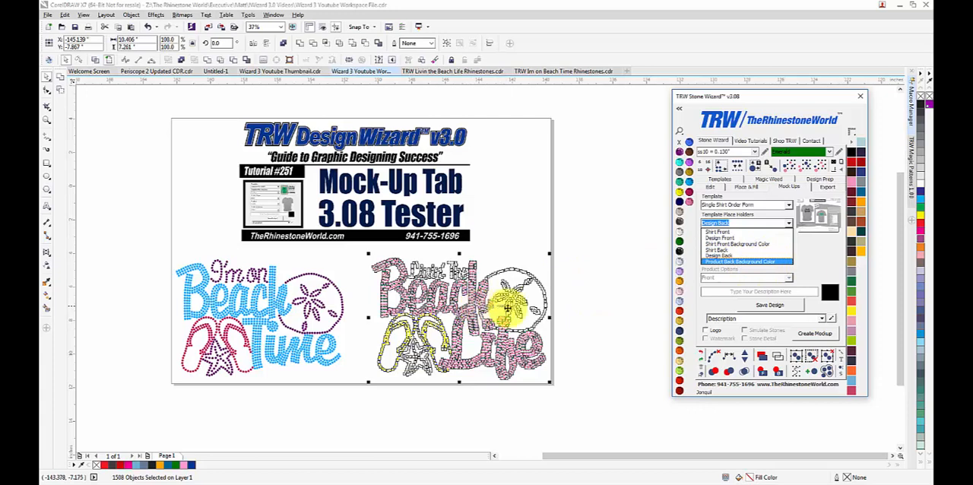
click(821, 319)
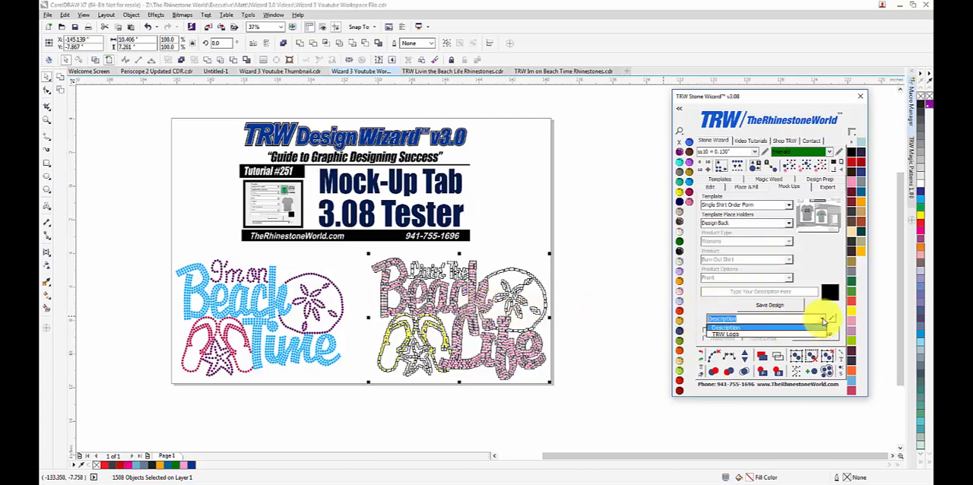
click(730, 333)
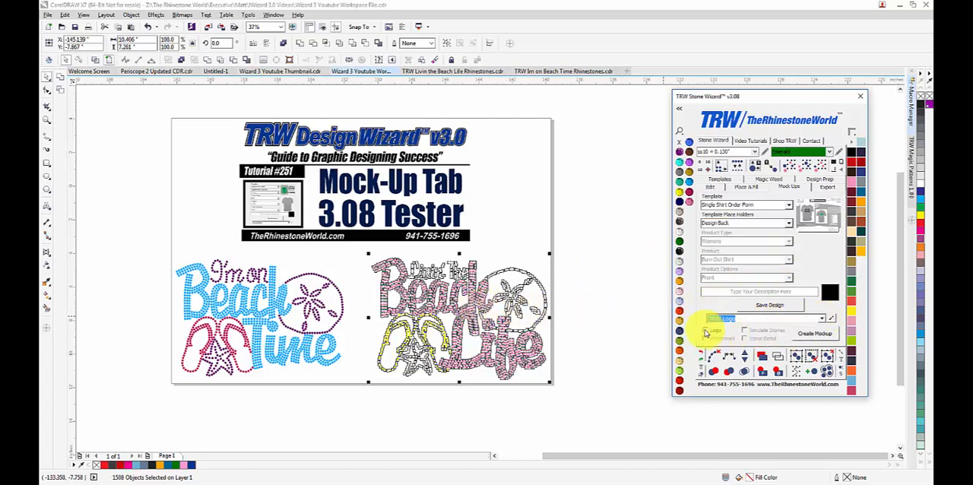
click(709, 333)
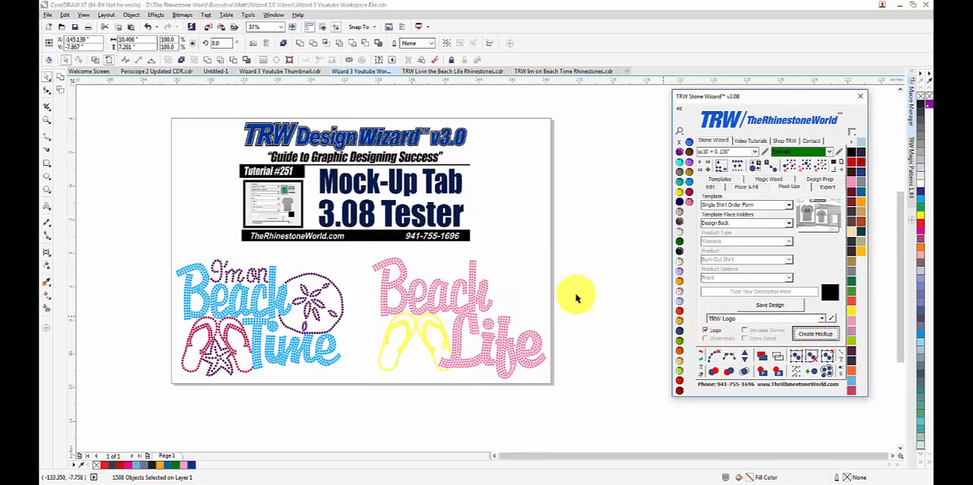
Step: Recolor the front design's tank top, trying TRW Pink and settling on Citrine
scroll(320, 241, up, 2)
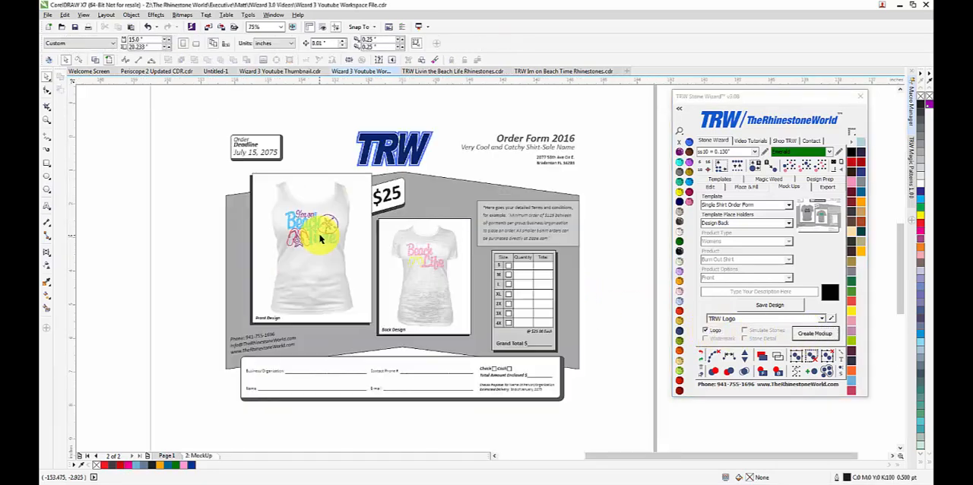
scroll(426, 253, up, 2)
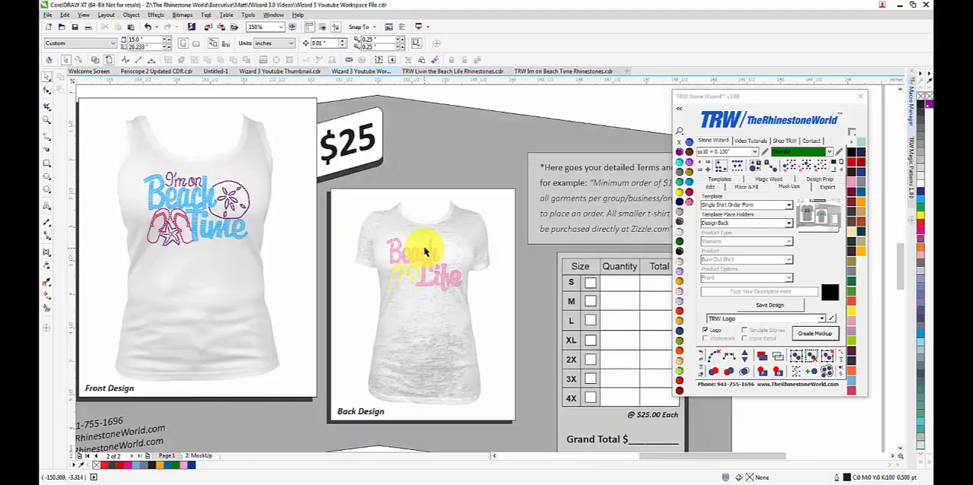
click(252, 305)
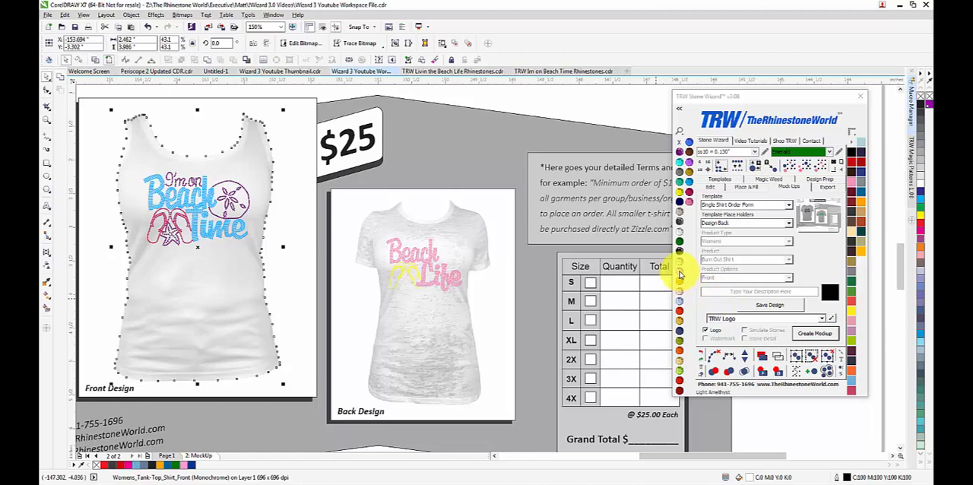
click(689, 202)
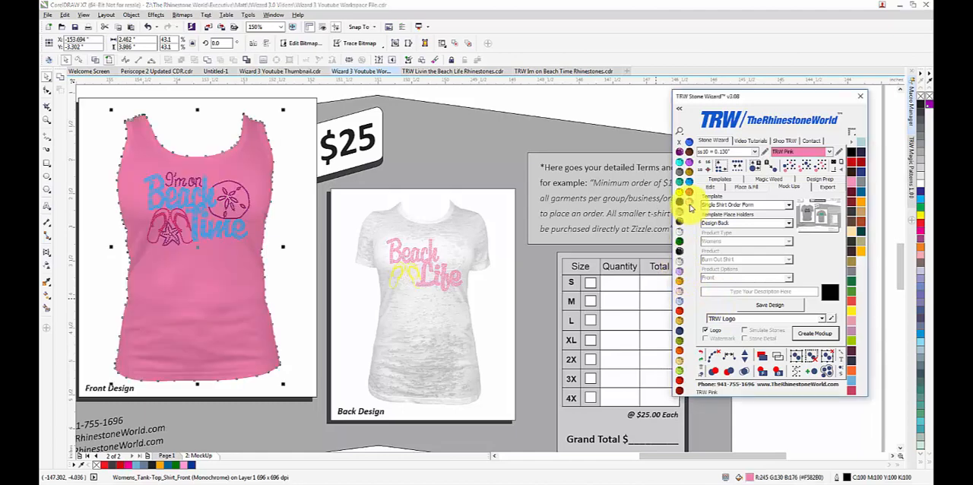
click(684, 196)
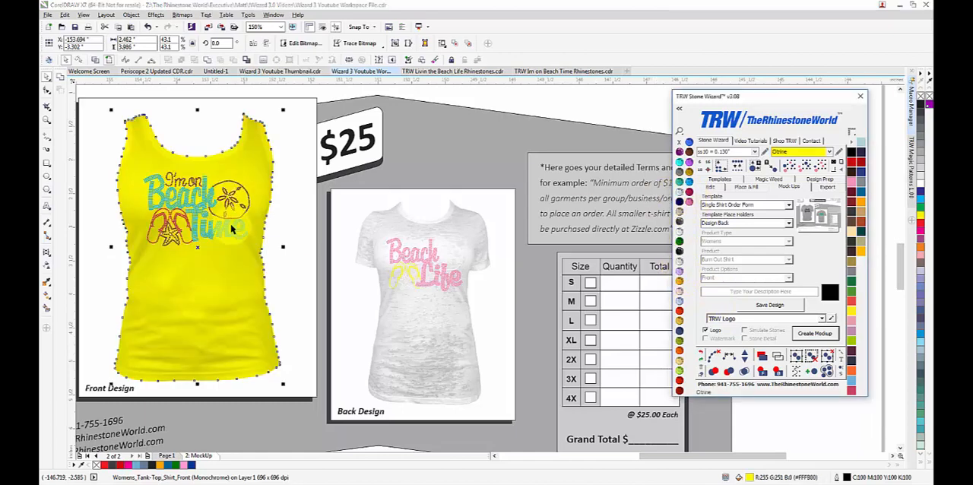
Step: Recolor the back design's burn out shirt, trying Blue Zircon, TRW Blue, Citrine and Crystal and settling on Jet Black
click(435, 321)
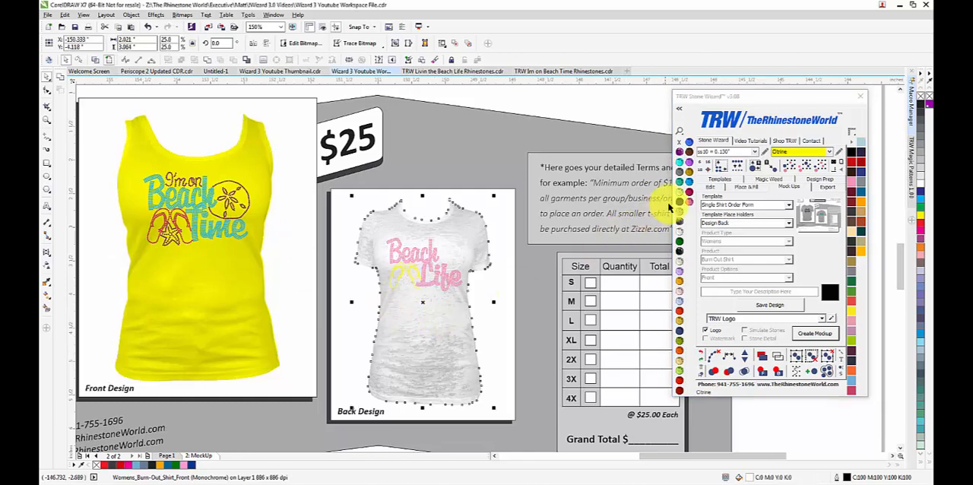
click(684, 186)
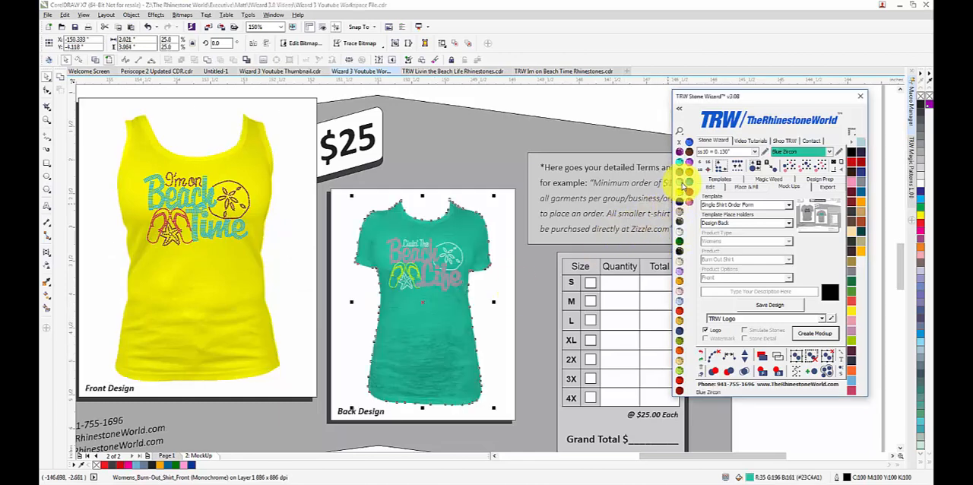
click(688, 186)
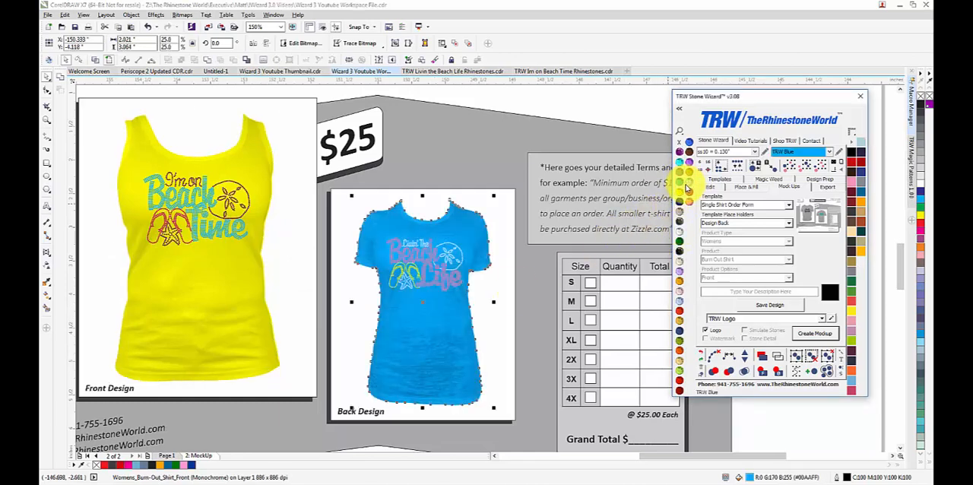
click(683, 197)
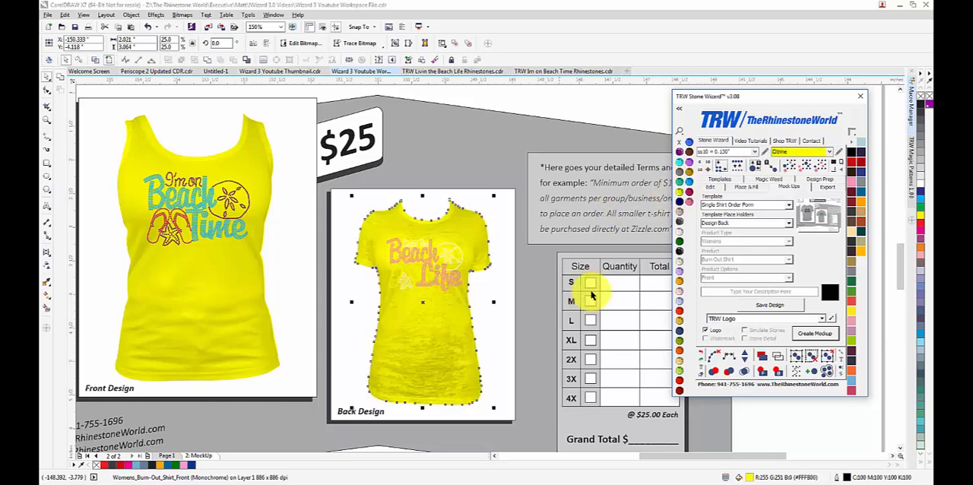
click(680, 234)
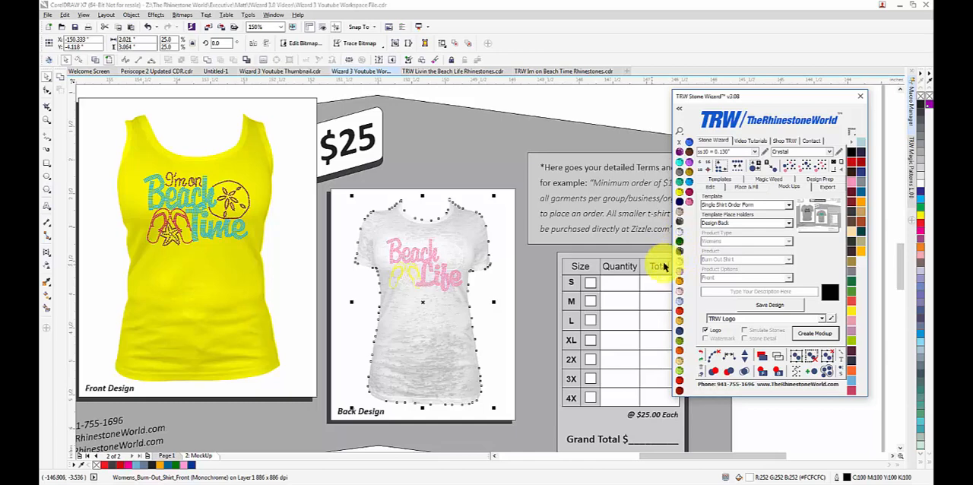
click(680, 253)
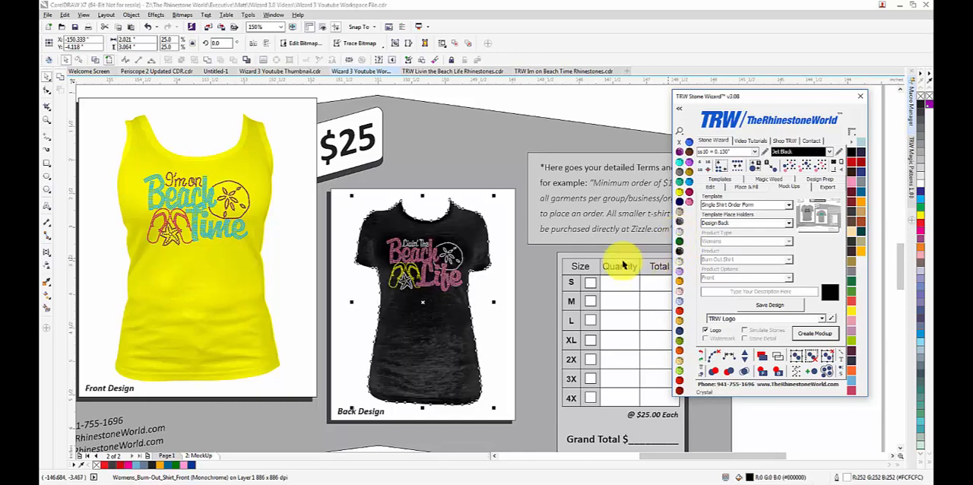
click(489, 325)
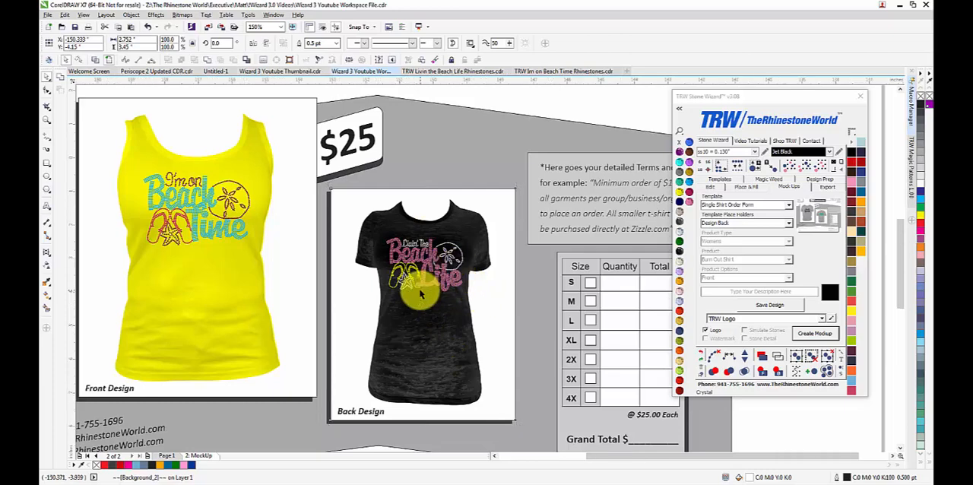
Step: Examine the order form's logo, title and address block, and terms and conditions text
scroll(422, 292, down, 4)
click(161, 342)
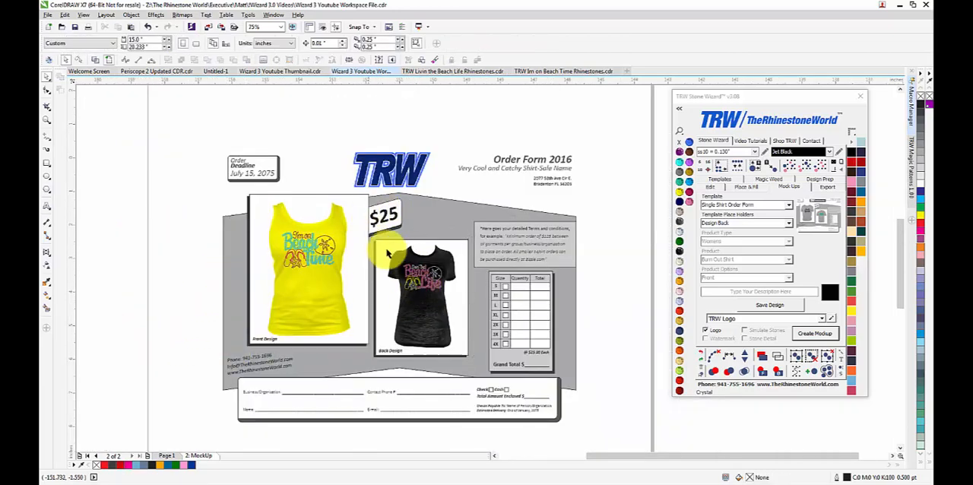
scroll(372, 161, up, 5)
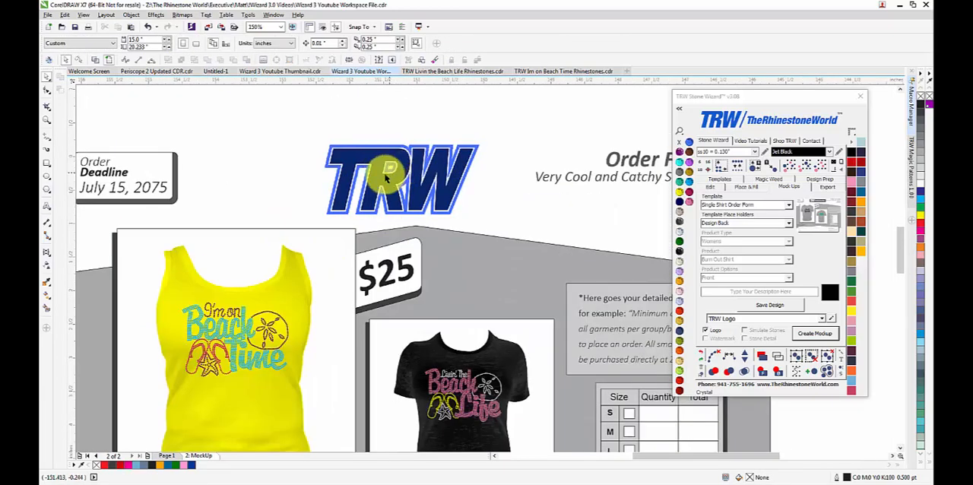
scroll(372, 167, down, 2)
scroll(563, 187, up, 2)
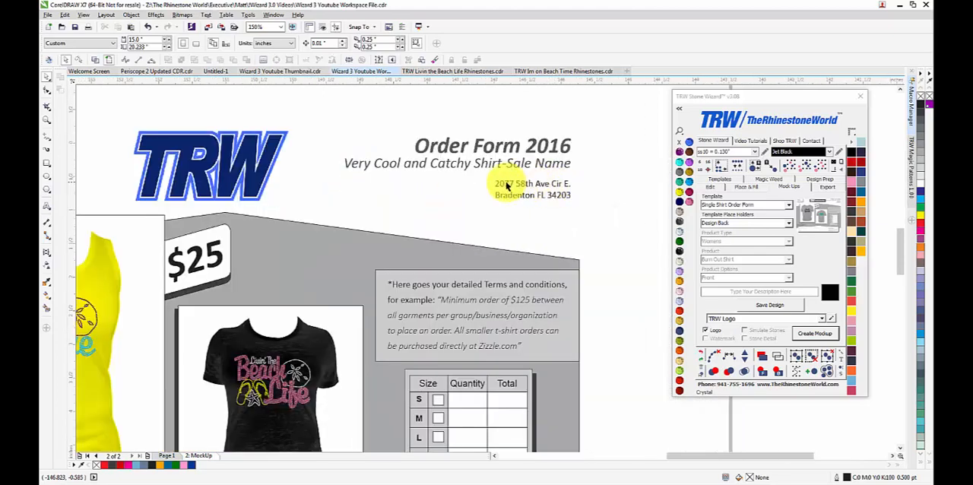
scroll(525, 196, down, 3)
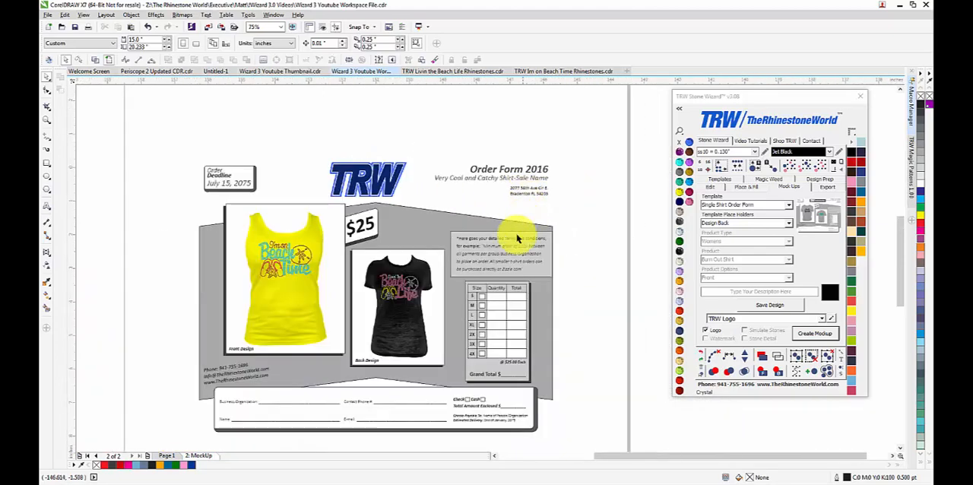
scroll(521, 264, up, 3)
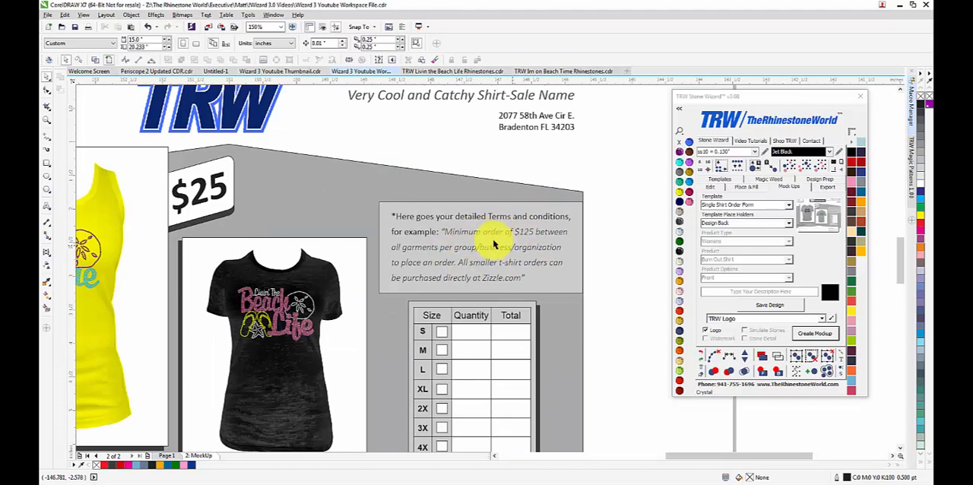
scroll(463, 233, down, 3)
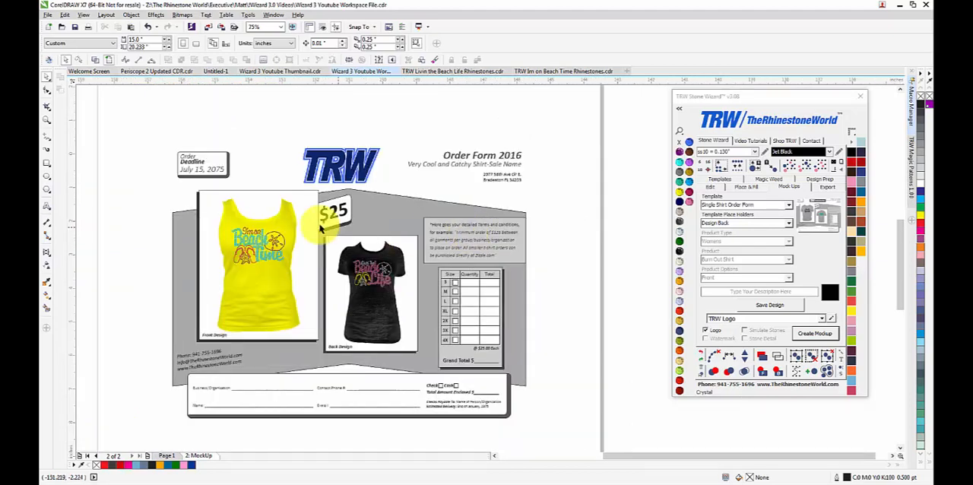
Step: Change the price tag text beside the front design's shirt to $45
scroll(294, 216, up, 3)
click(370, 219)
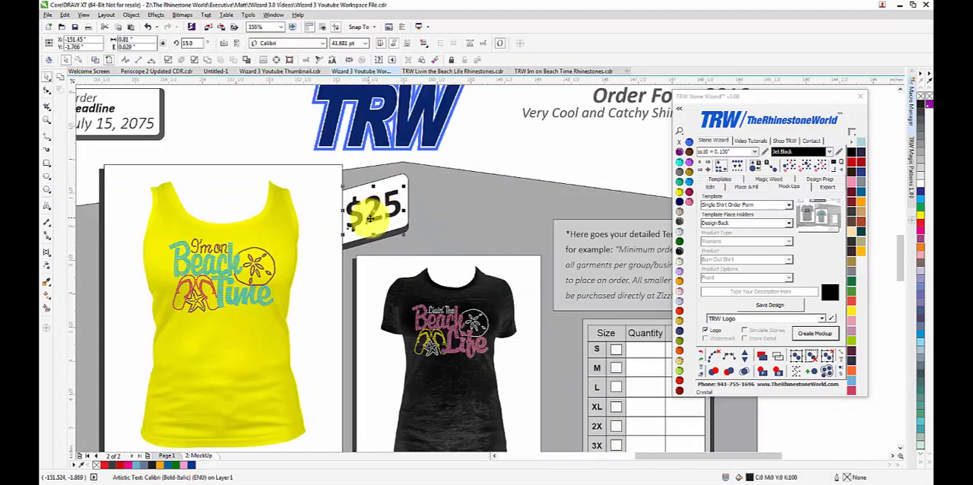
drag(370, 218, 379, 216)
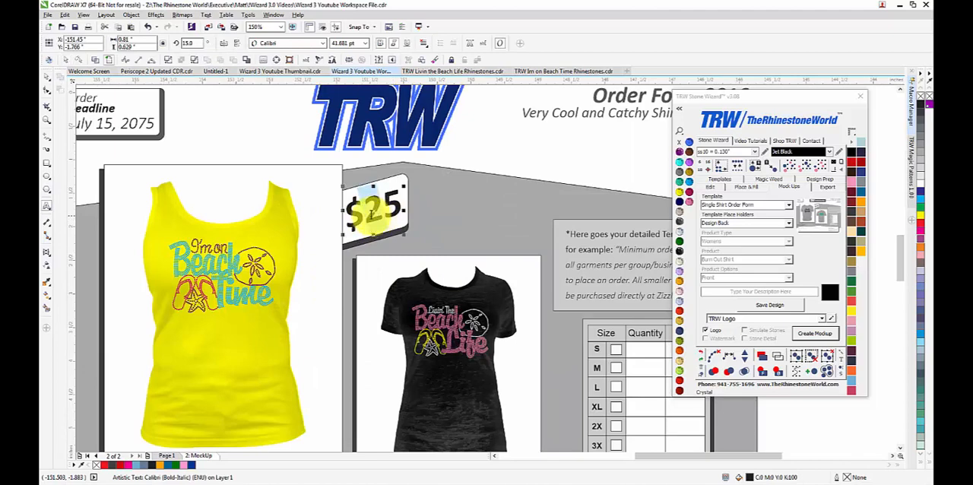
click(46, 76)
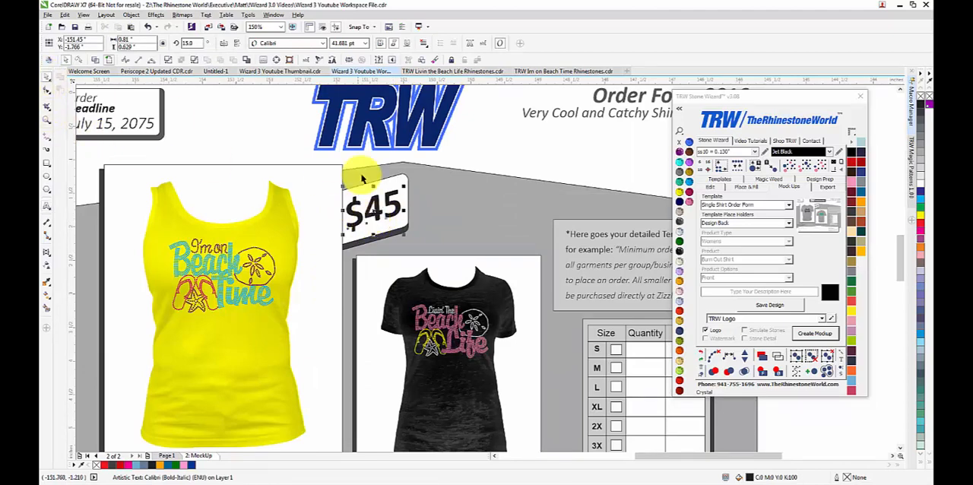
Step: Change the order deadline date to July 7, 2015
scroll(403, 205, down, 5)
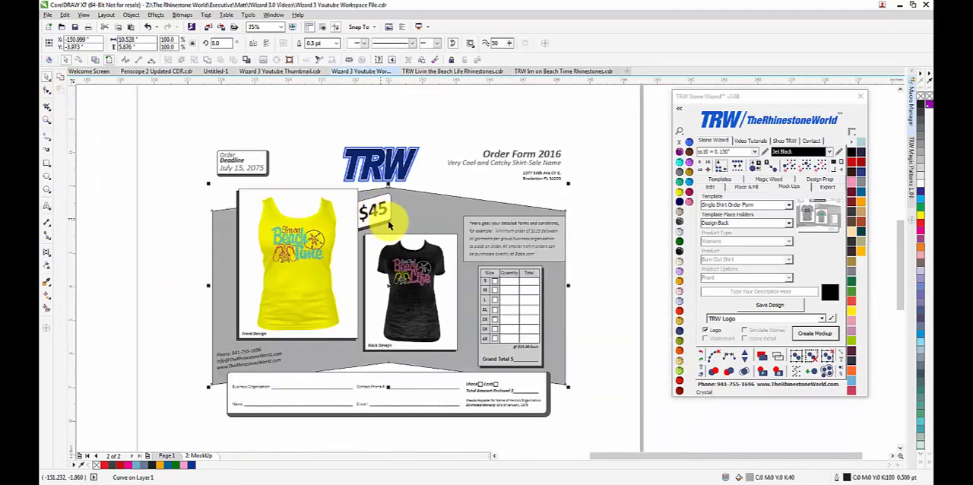
scroll(206, 156, up, 4)
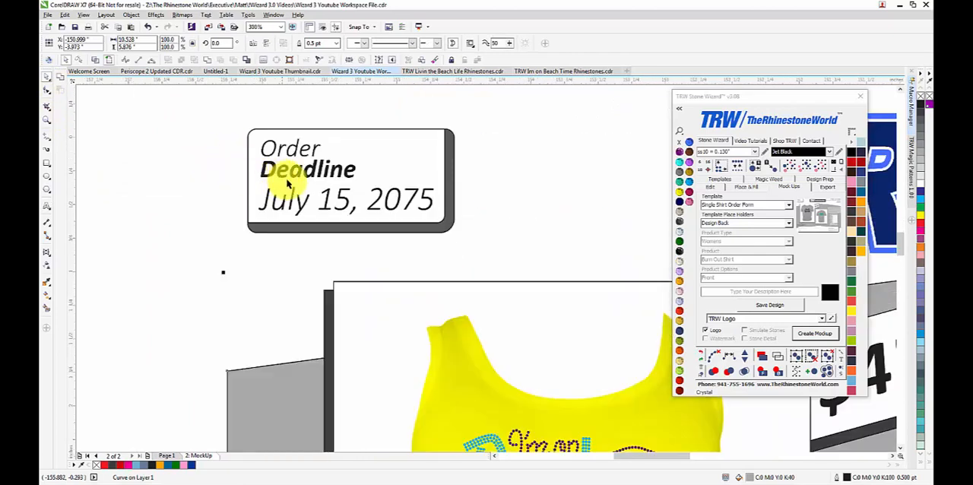
double_click(323, 212)
drag(319, 202, 346, 204)
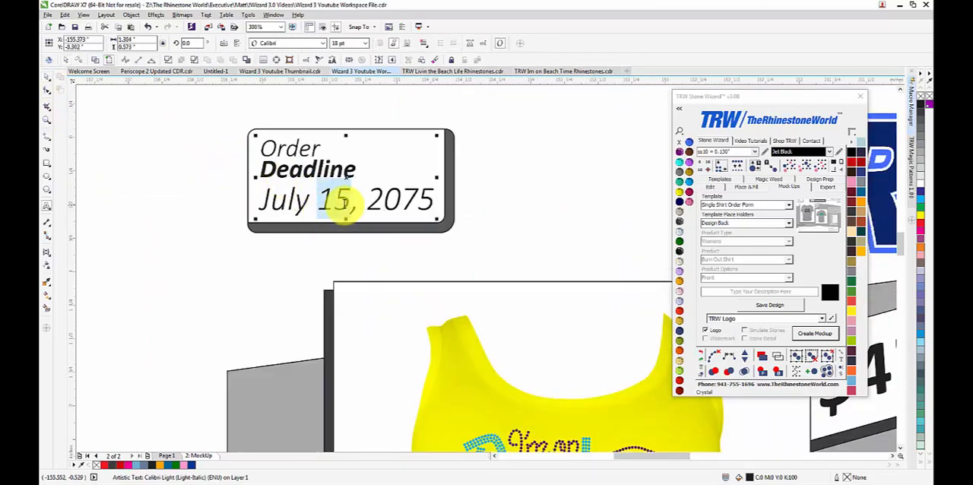
text(7)
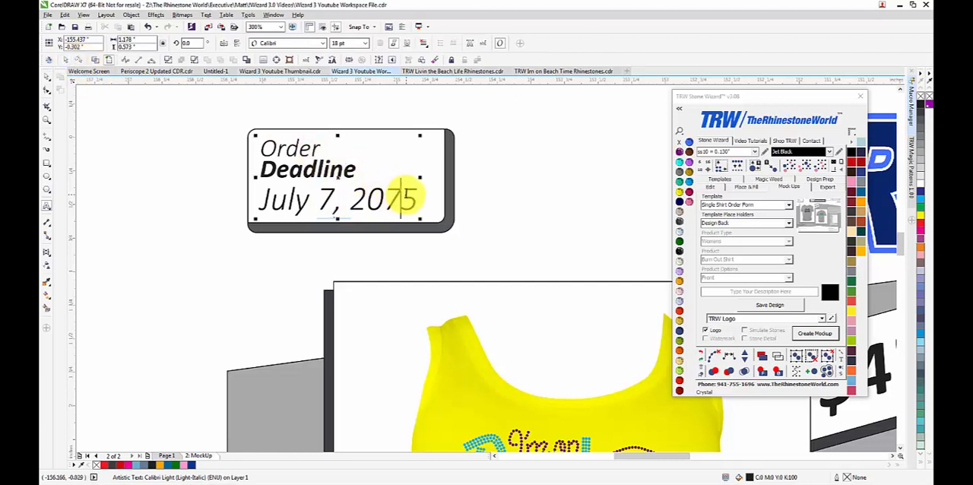
click(47, 76)
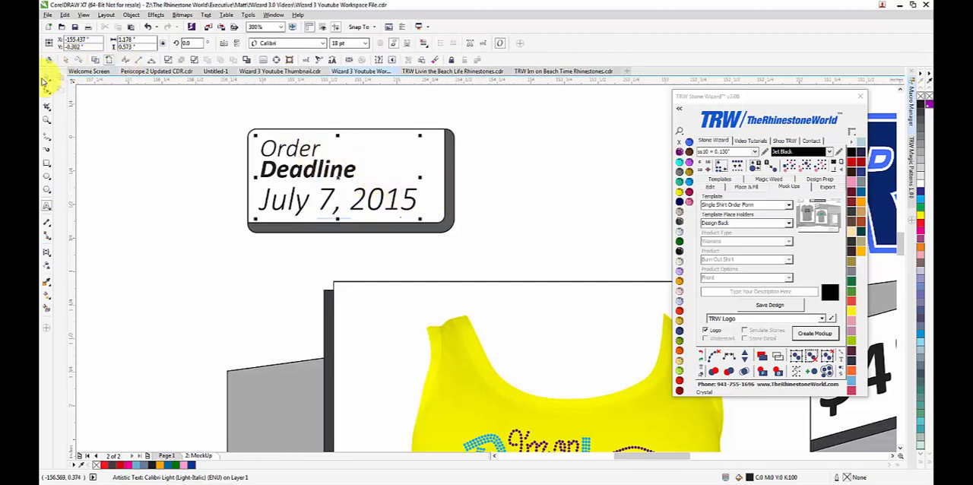
click(236, 189)
Step: Replace the Check payment label with CC in the customer details box
scroll(236, 188, down, 5)
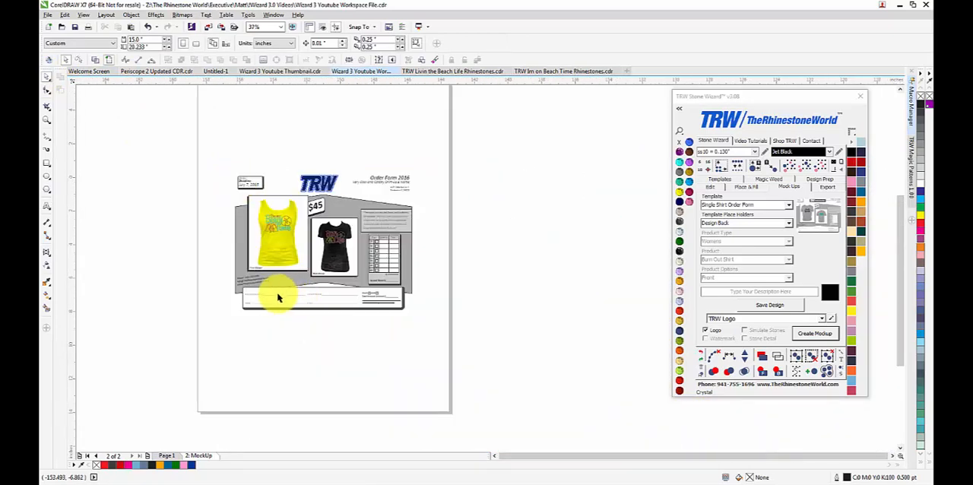
scroll(240, 280, up, 5)
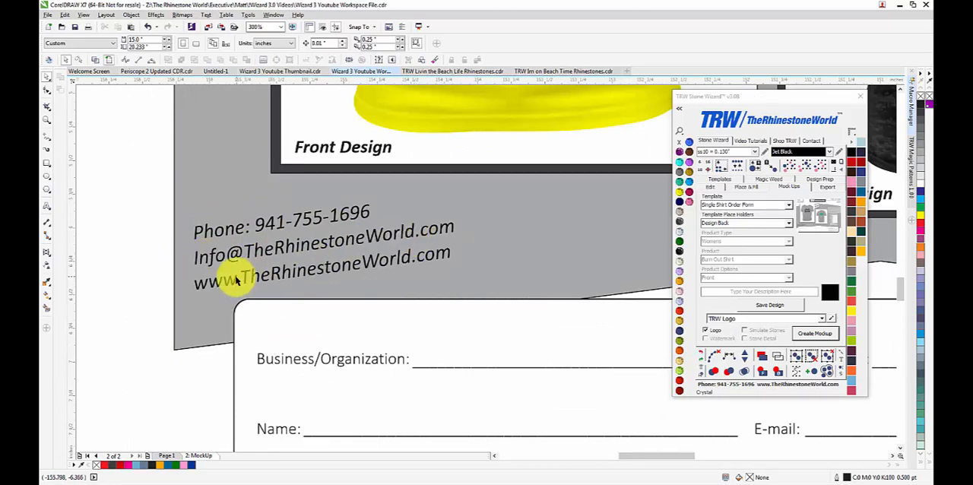
scroll(217, 226, down, 5)
scroll(529, 262, up, 4)
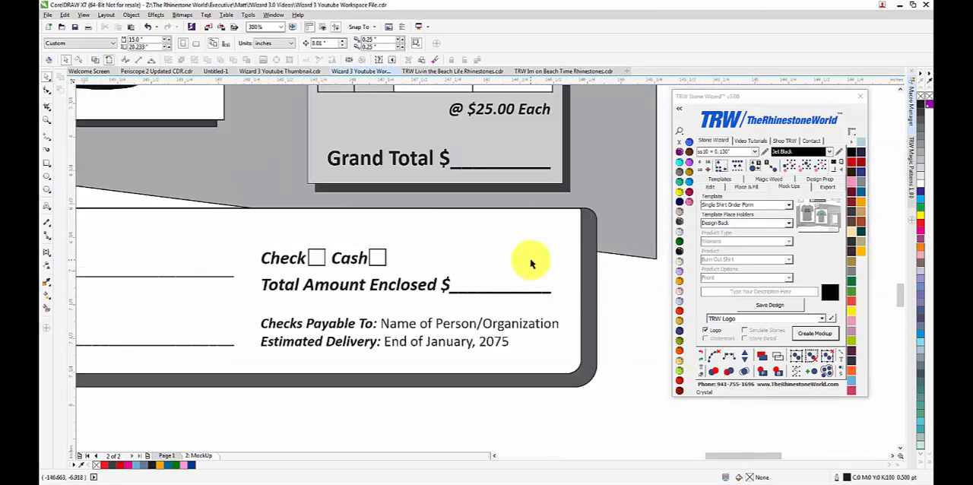
scroll(397, 254, up, 3)
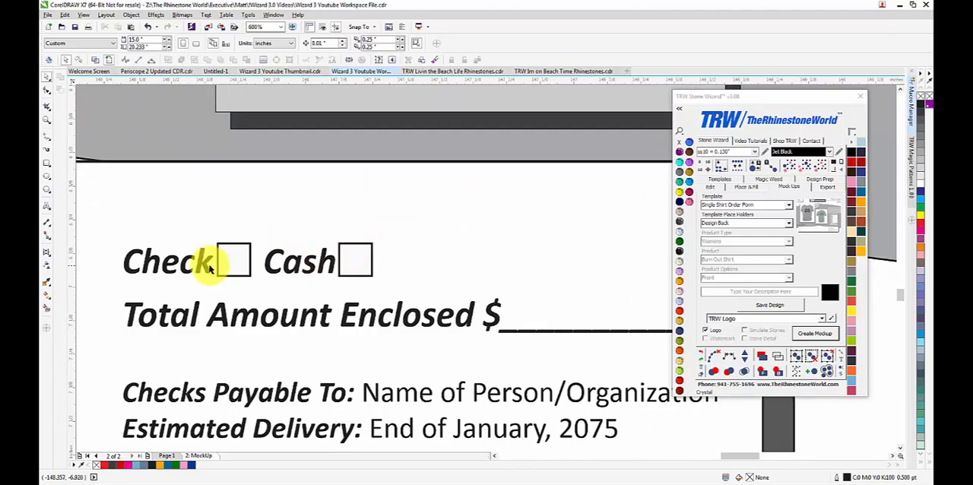
scroll(202, 261, down, 2)
scroll(175, 260, up, 2)
click(245, 266)
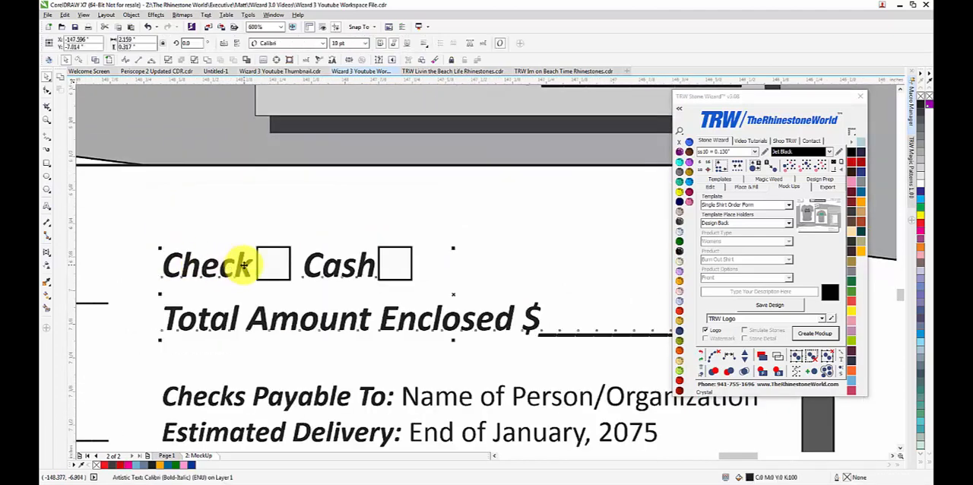
drag(247, 265, 186, 269)
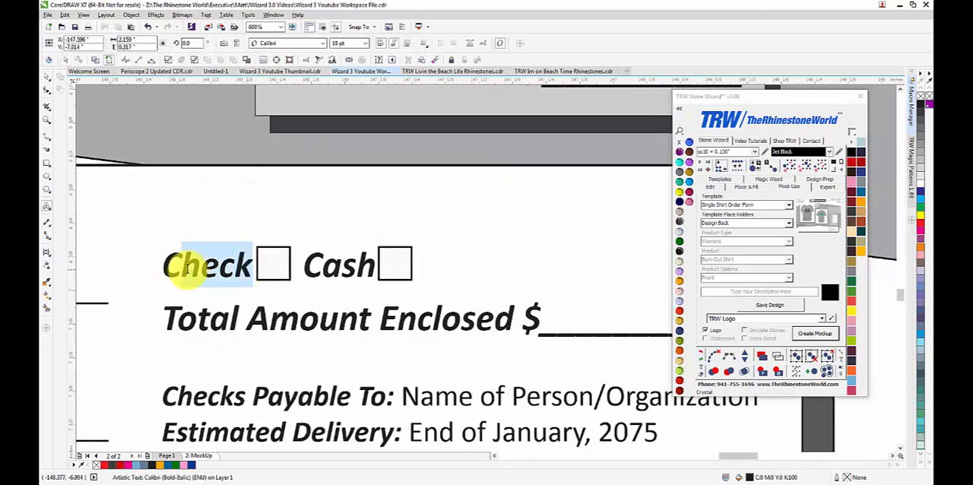
click(192, 266)
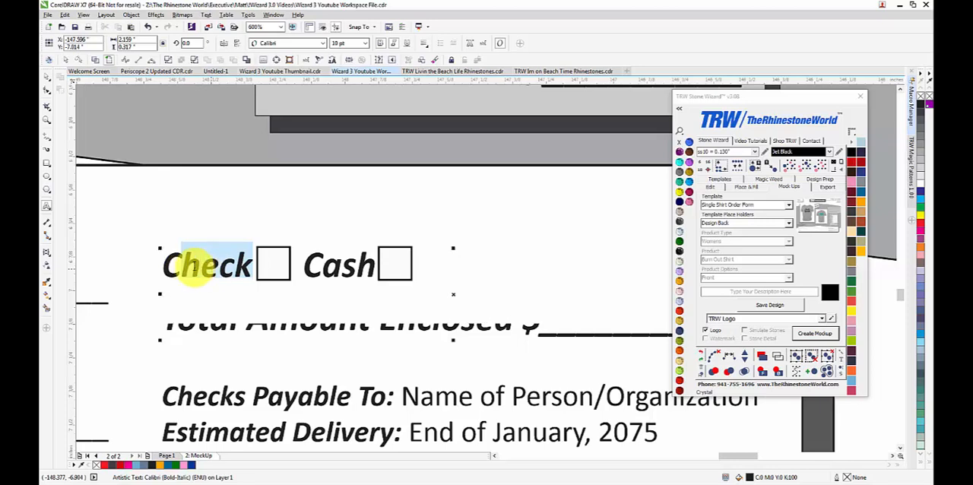
text(C)
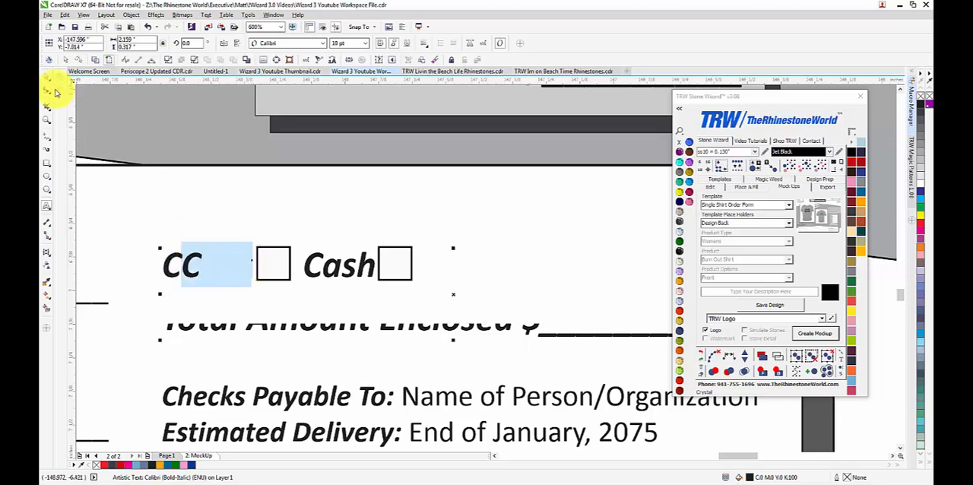
click(48, 78)
click(189, 188)
Step: Add spacing before the Cash label so that it sits directly beside its own checkbox
click(321, 272)
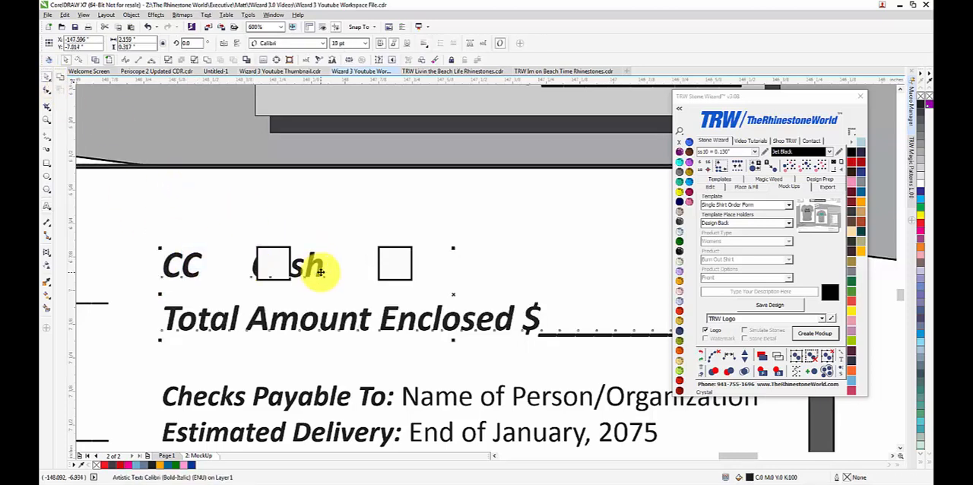
double_click(320, 272)
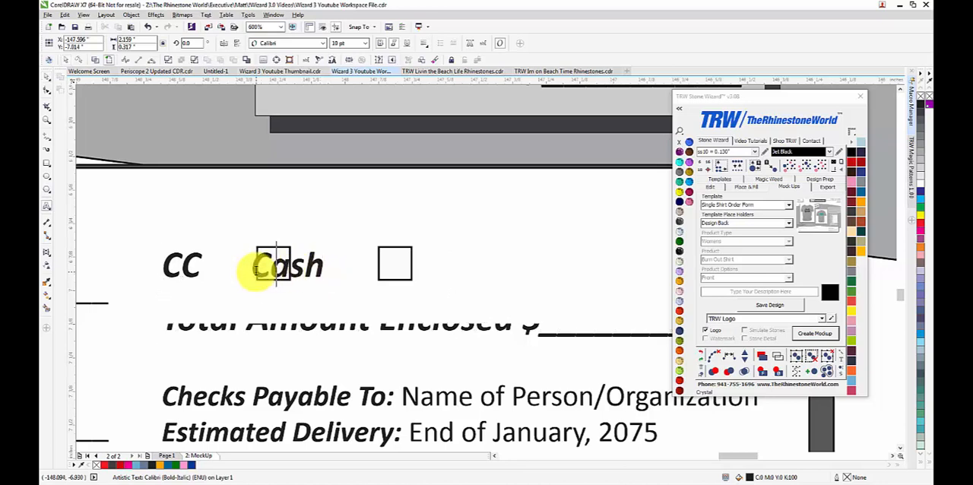
click(48, 78)
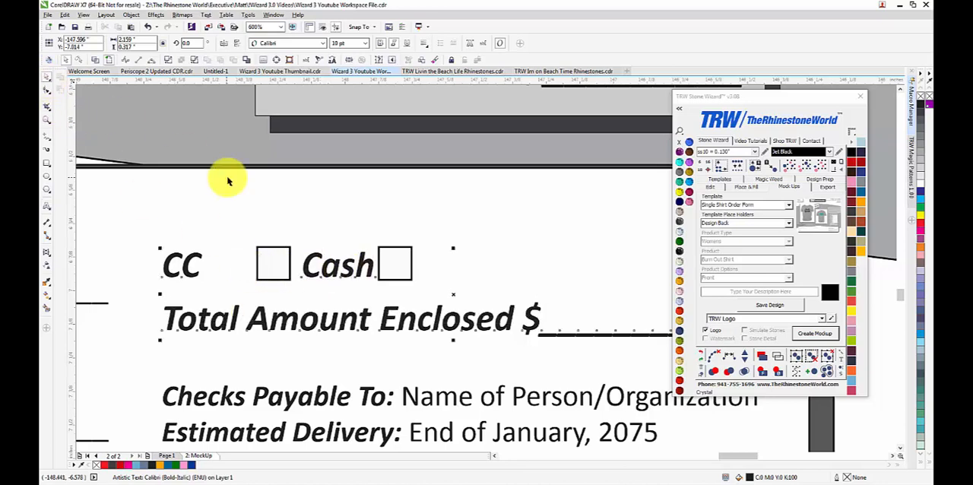
Step: Move the first payment checkbox closer to the CC label
click(293, 251)
click(191, 272)
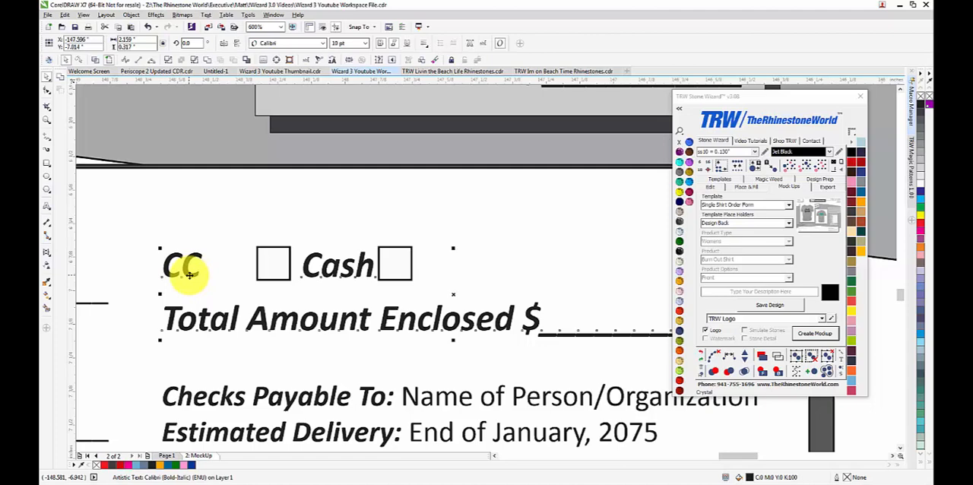
scroll(260, 254, down, 2)
click(267, 261)
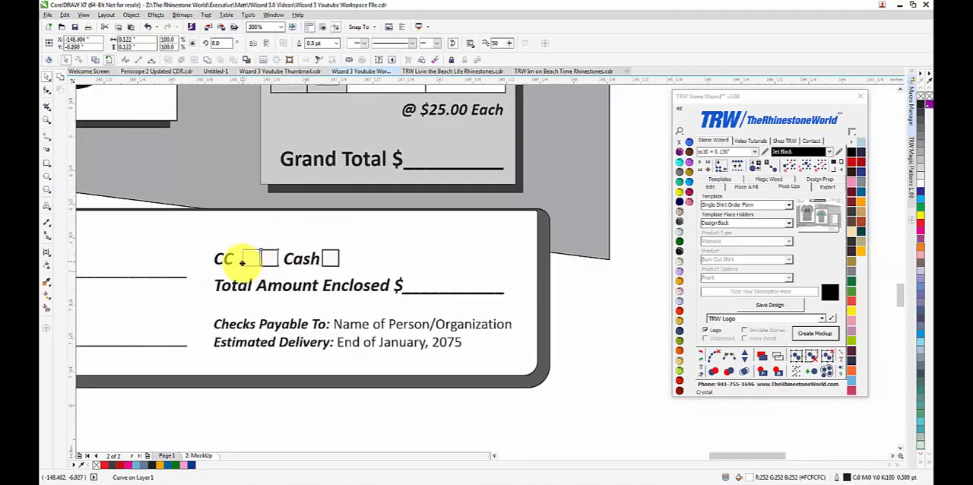
scroll(339, 283, down, 2)
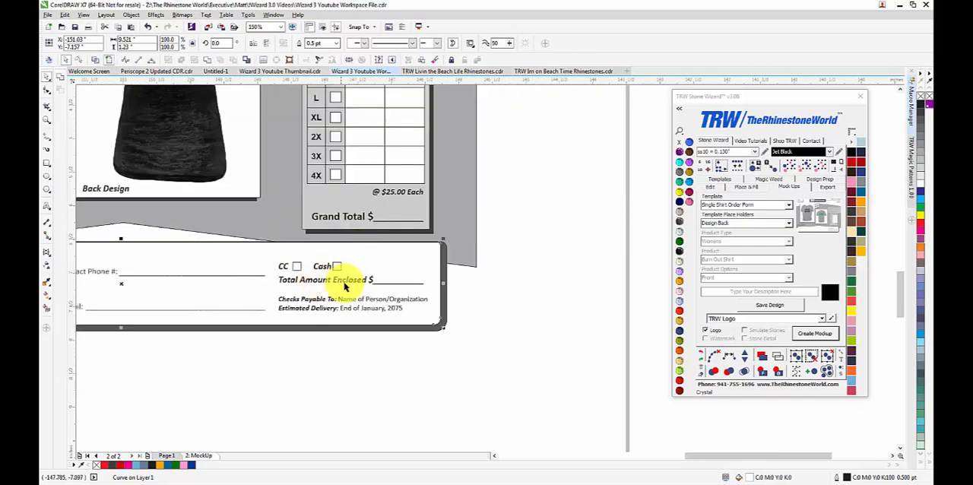
Step: Examine the edited payment section, the overall order form layout, the price tag and the terms text
scroll(375, 304, up, 1)
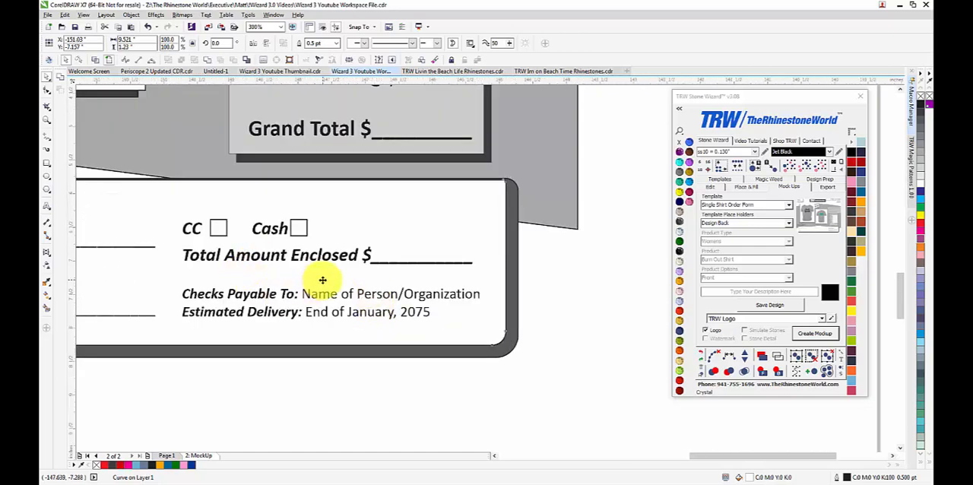
scroll(374, 293, down, 2)
scroll(228, 130, down, 1)
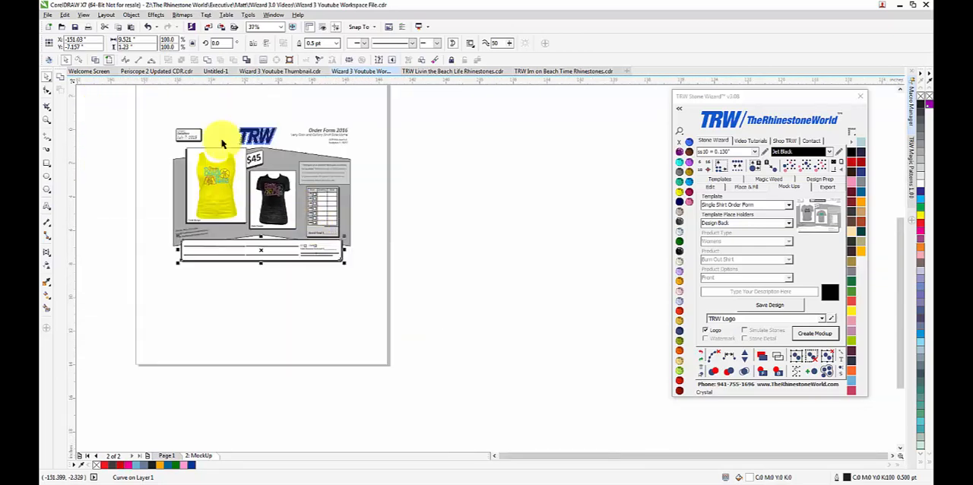
scroll(222, 134, up, 1)
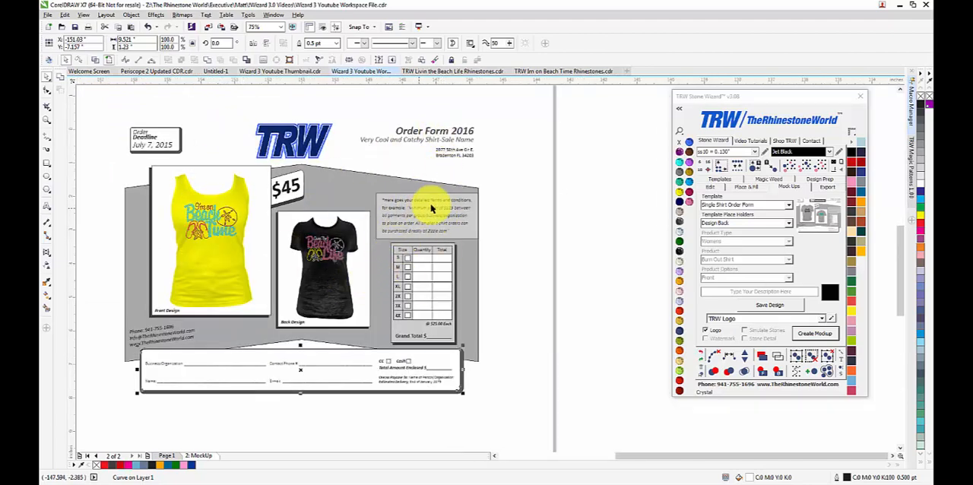
scroll(431, 206, up, 2)
scroll(395, 228, down, 2)
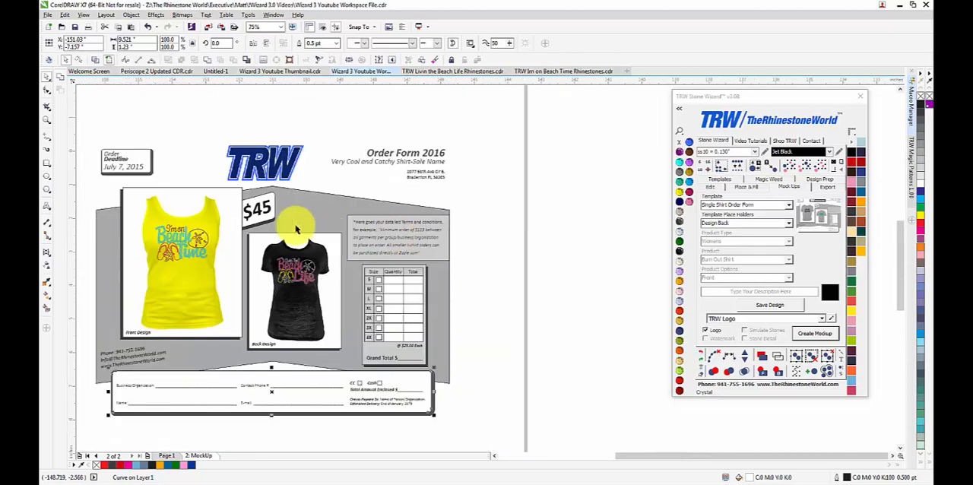
scroll(285, 218, up, 1)
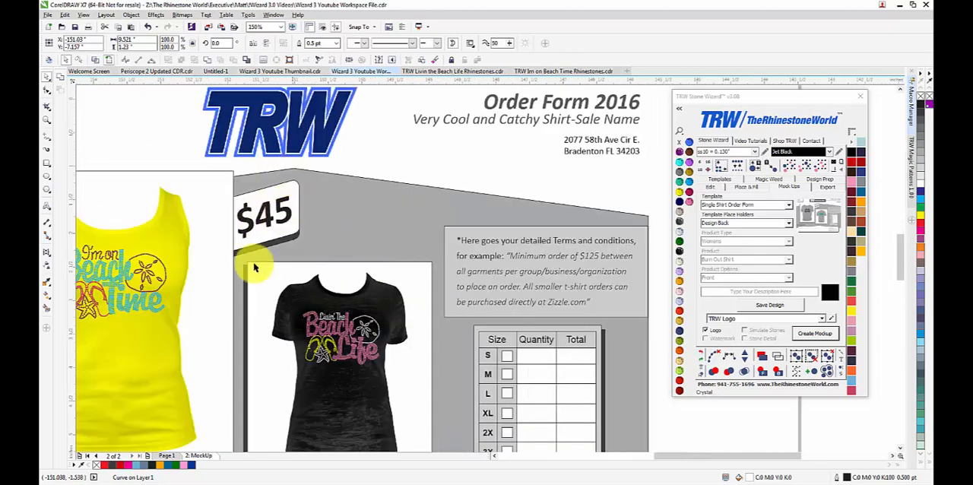
scroll(342, 230, down, 1)
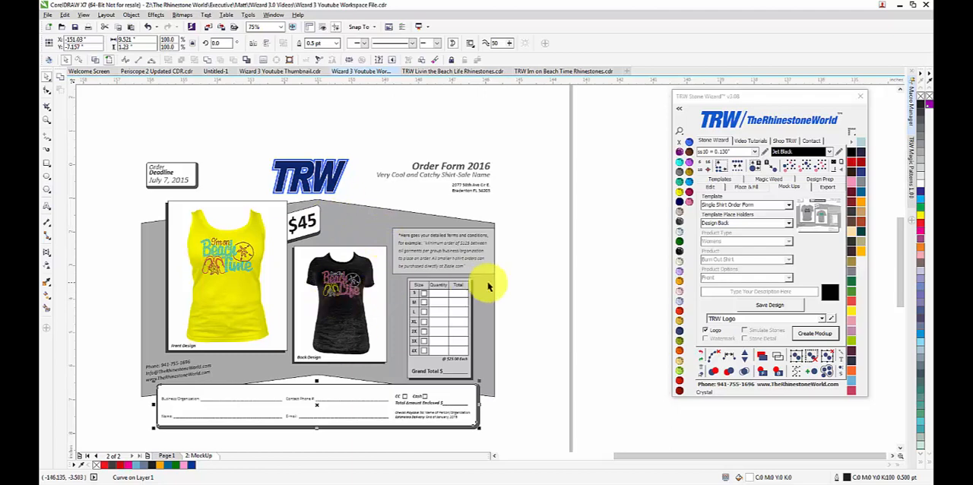
Step: Delete the Back Design and Front Design captions beneath the two shirts
click(522, 287)
scroll(267, 348, up, 1)
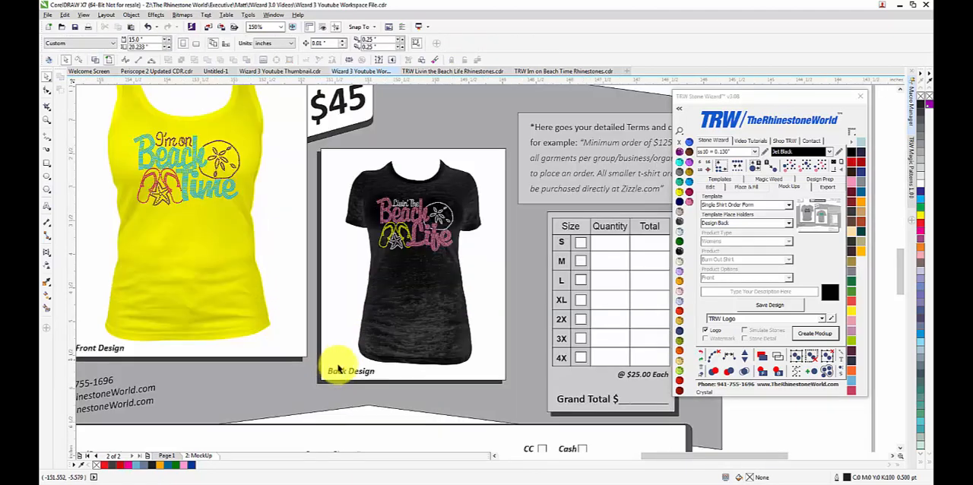
click(346, 373)
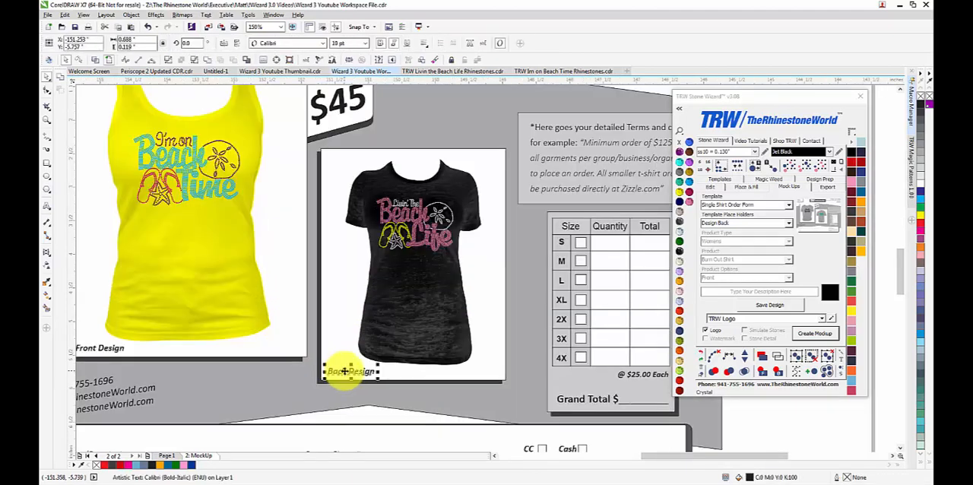
key(Delete)
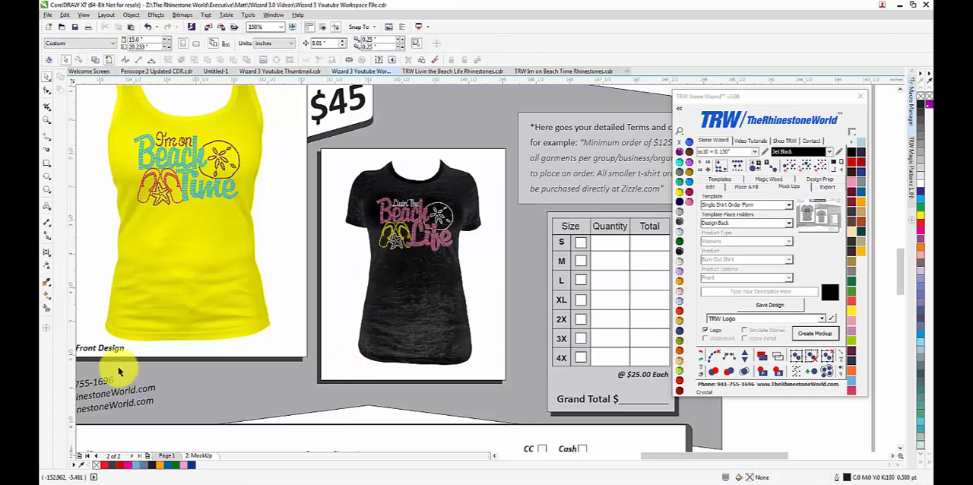
click(116, 350)
key(Delete)
Step: Change the per-shirt price beneath the size table to "@ $45.00 Each"
scroll(262, 291, down, 1)
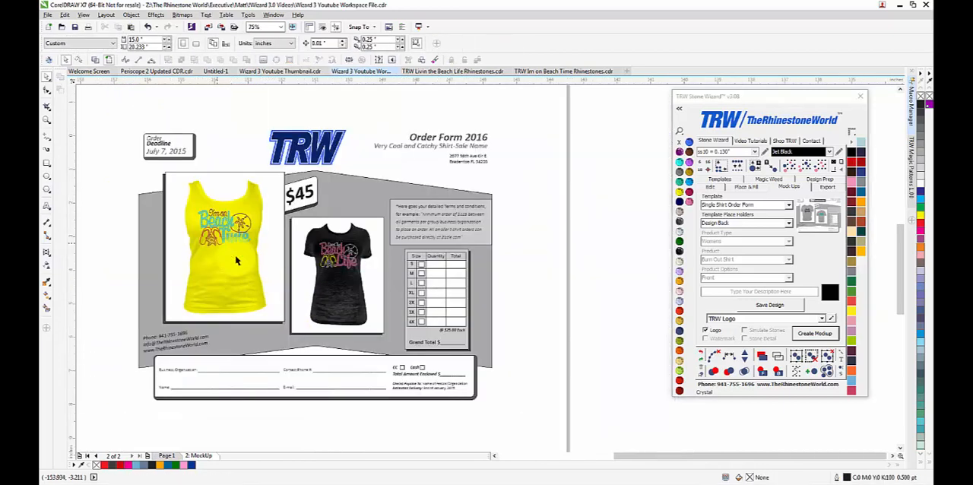
scroll(245, 234, up, 1)
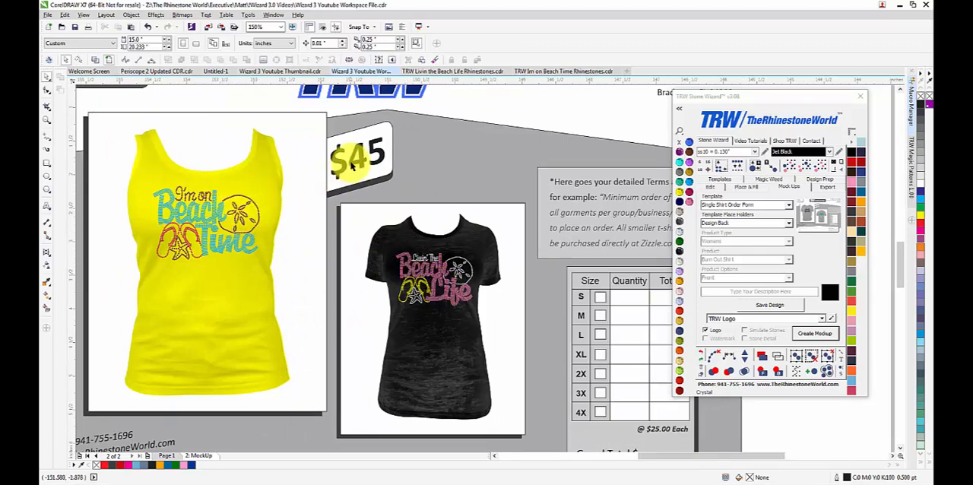
scroll(304, 162, down, 2)
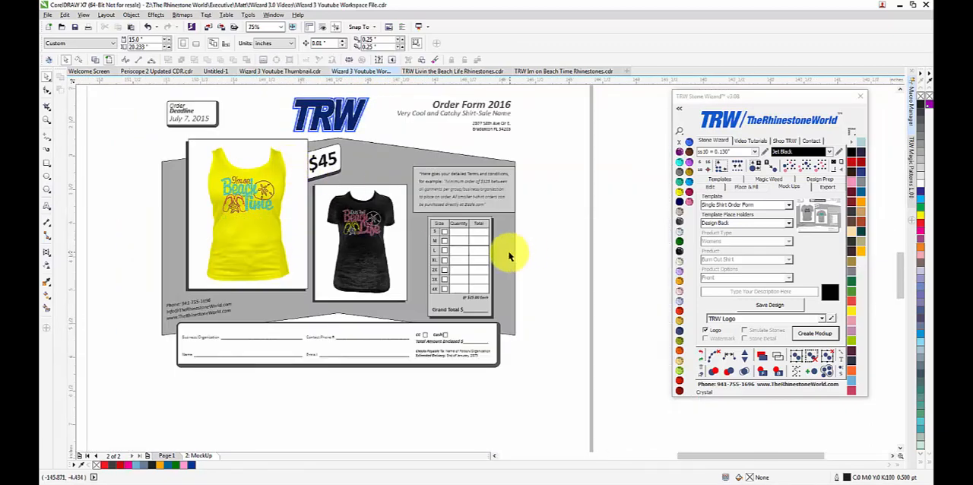
scroll(509, 256, up, 2)
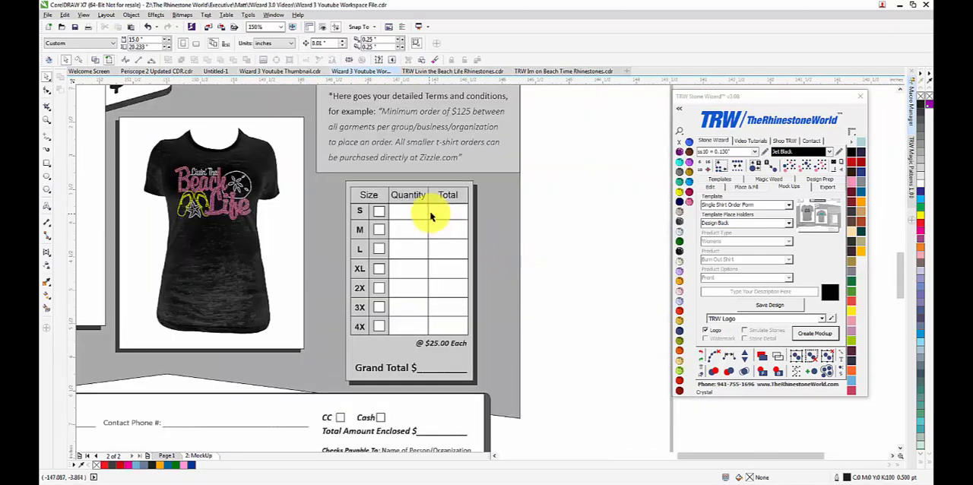
click(436, 349)
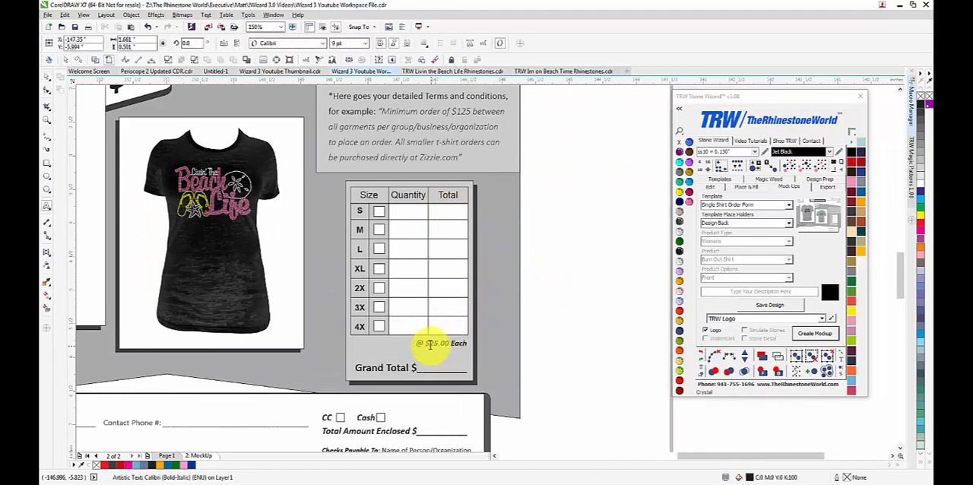
key(BackSpace)
text(4)
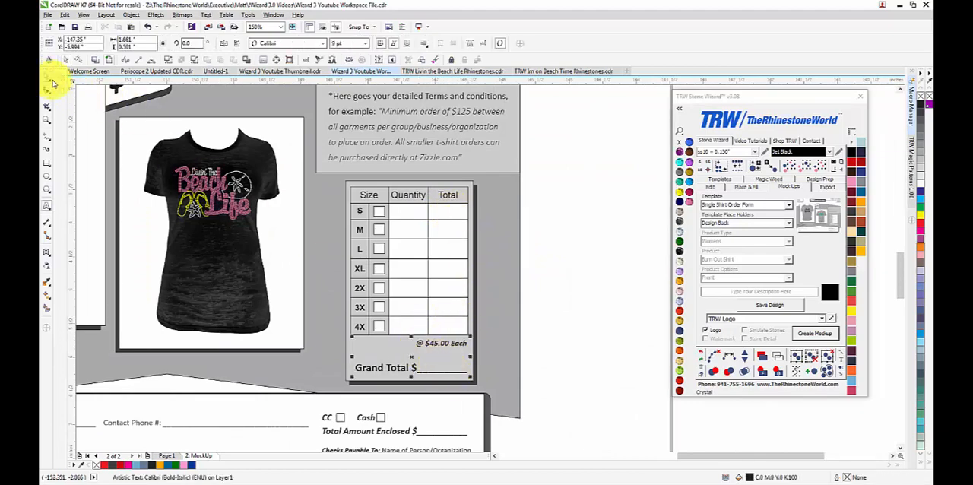
click(571, 234)
Step: Examine the overall order form layout and the rhinestone designs on the yellow tank top and black shirt
scroll(380, 267, down, 4)
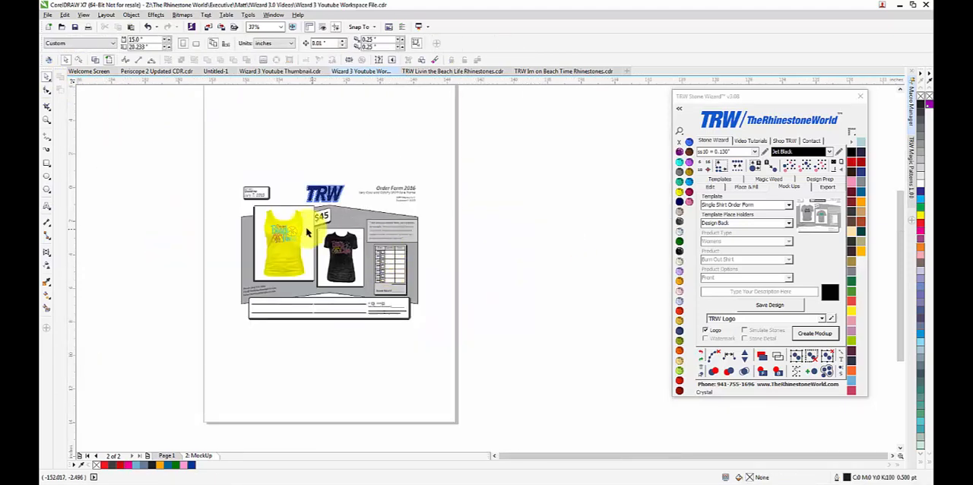
scroll(308, 232, up, 2)
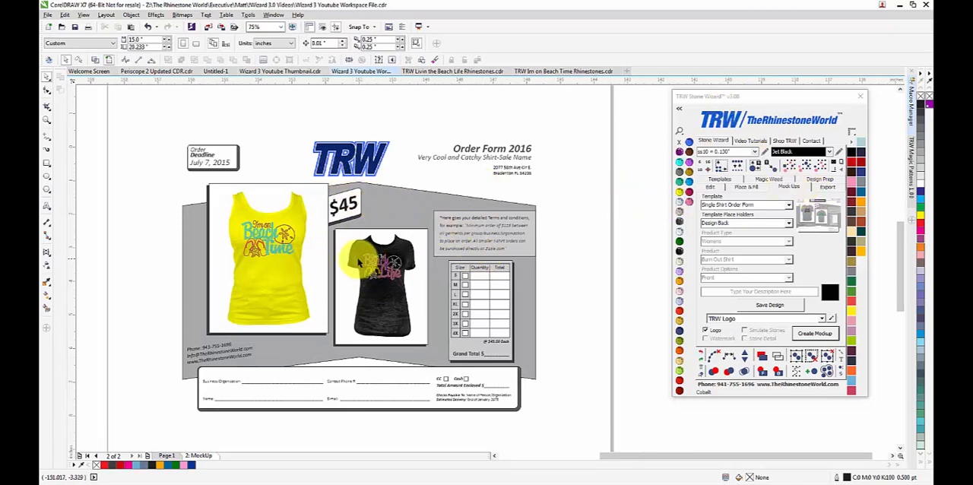
scroll(358, 262, up, 2)
scroll(373, 238, down, 2)
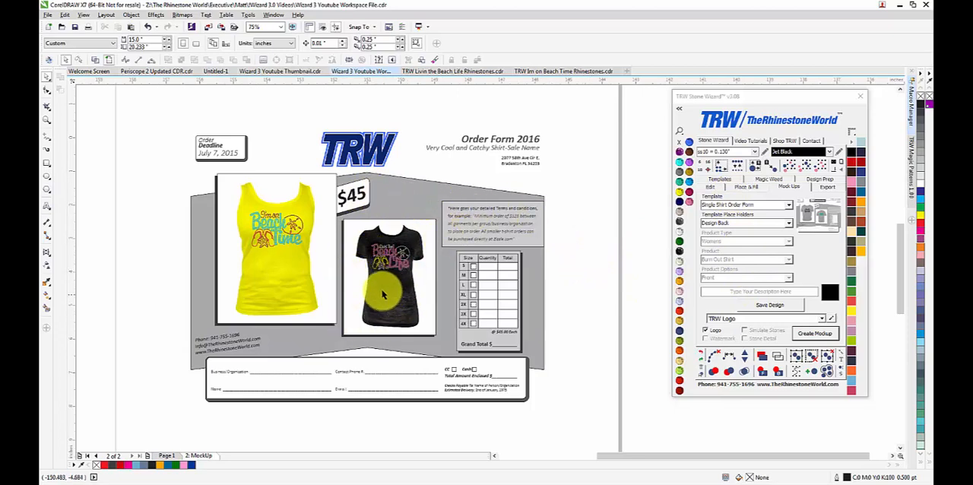
scroll(312, 232, up, 2)
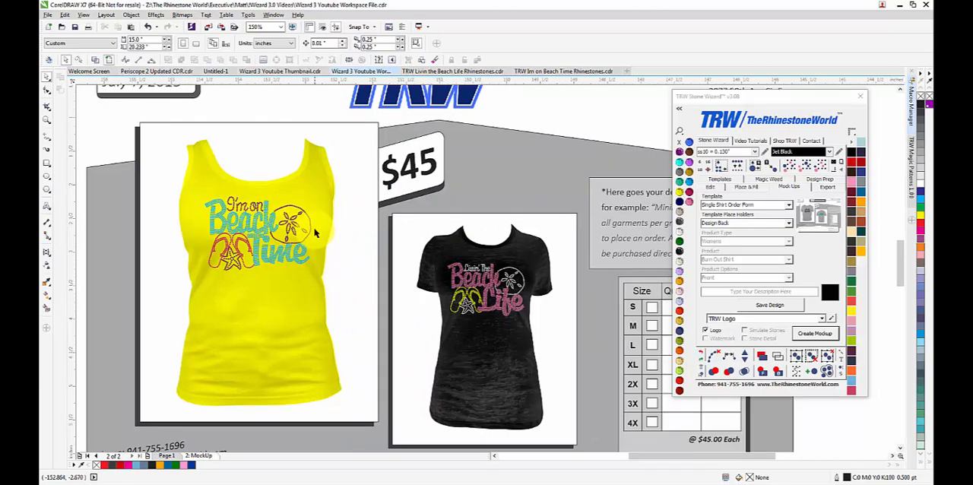
scroll(315, 233, down, 2)
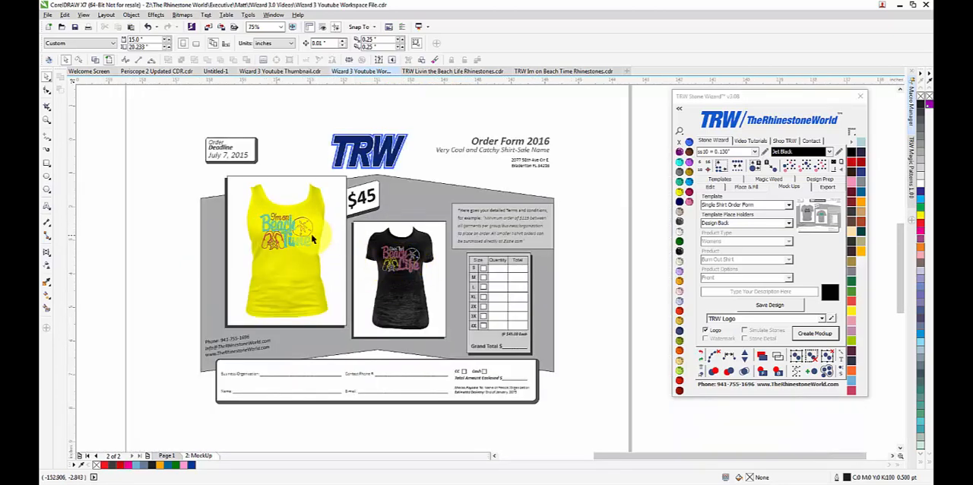
scroll(343, 242, up, 2)
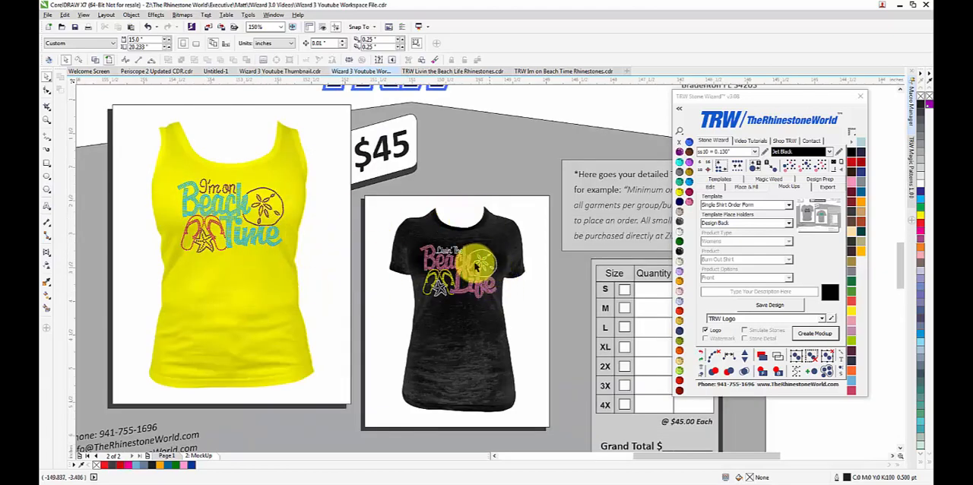
scroll(404, 263, down, 2)
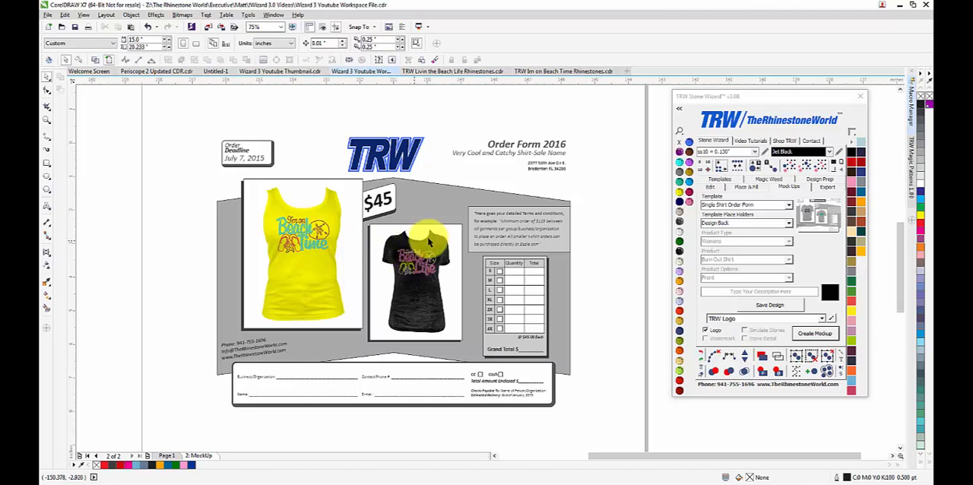
Step: Return to Page 1 with the rhinestone designs and select the Single Shirt Proof Sheet Basic mock-up template
click(165, 456)
scroll(350, 342, down, 4)
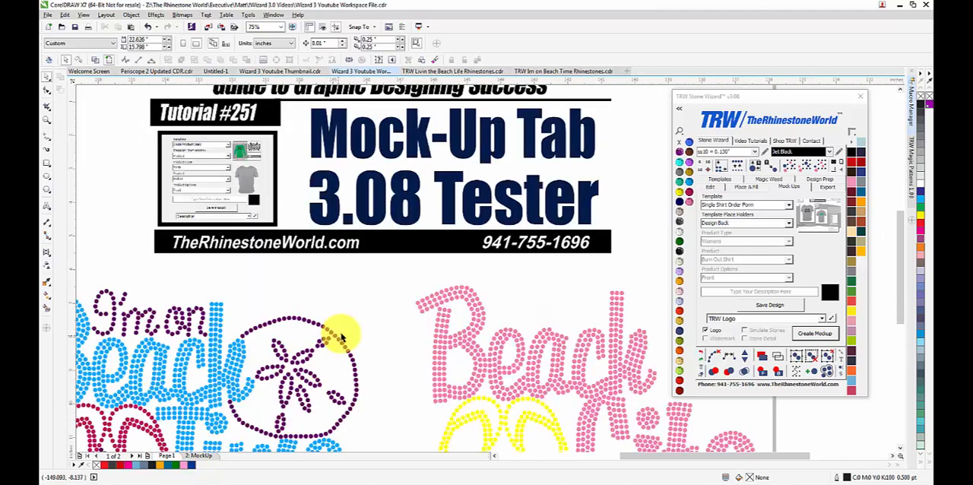
scroll(378, 383, up, 2)
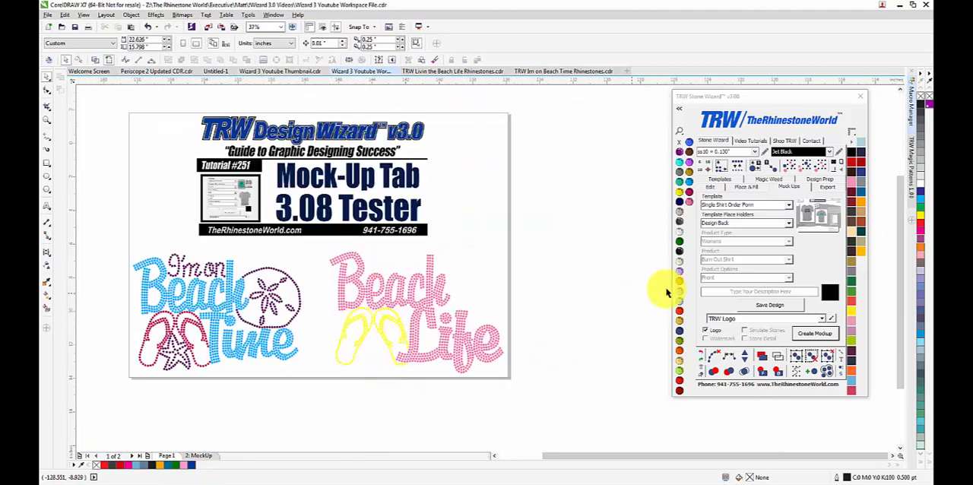
click(788, 206)
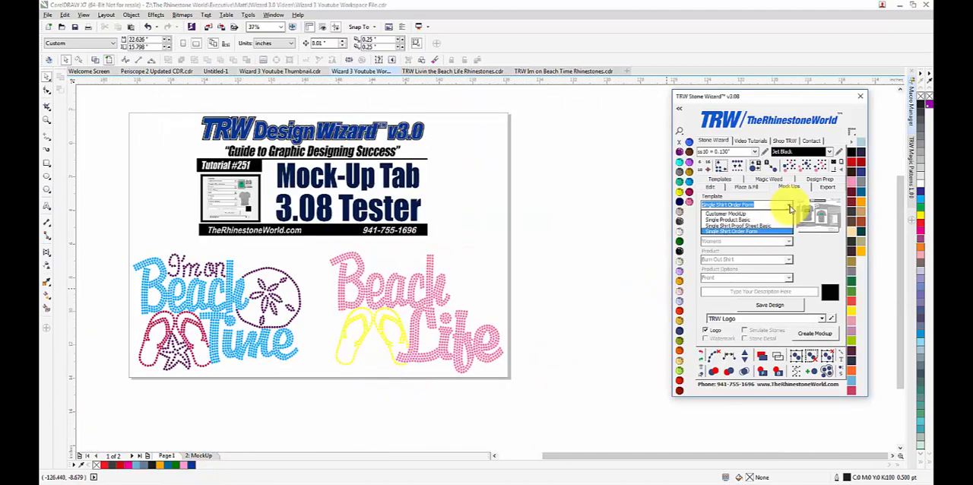
click(733, 226)
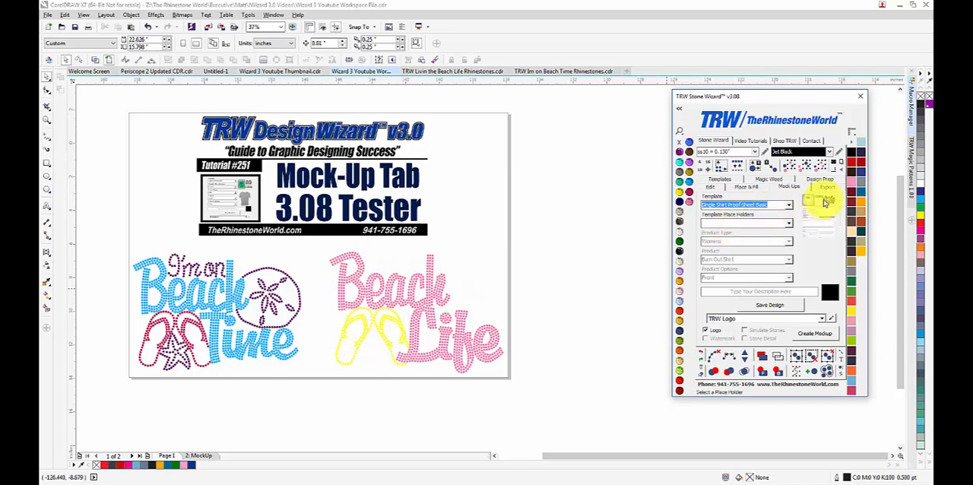
Step: Save "Livin The Beach Life Rhinestone Shirt Design" as the template's Product Description
click(789, 225)
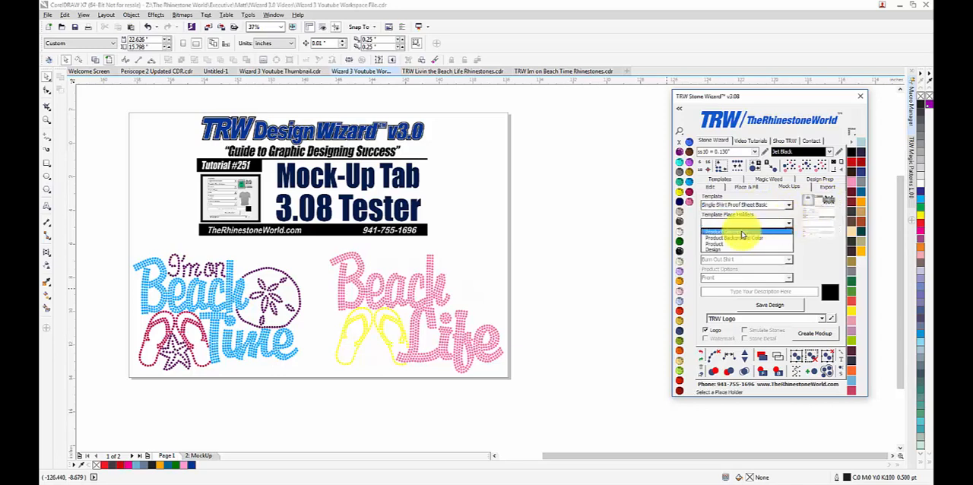
click(742, 232)
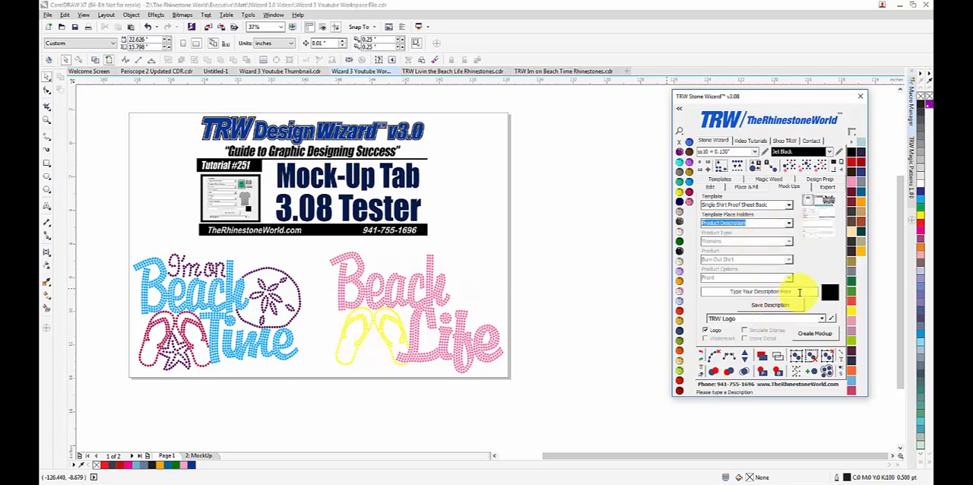
drag(799, 293, 711, 296)
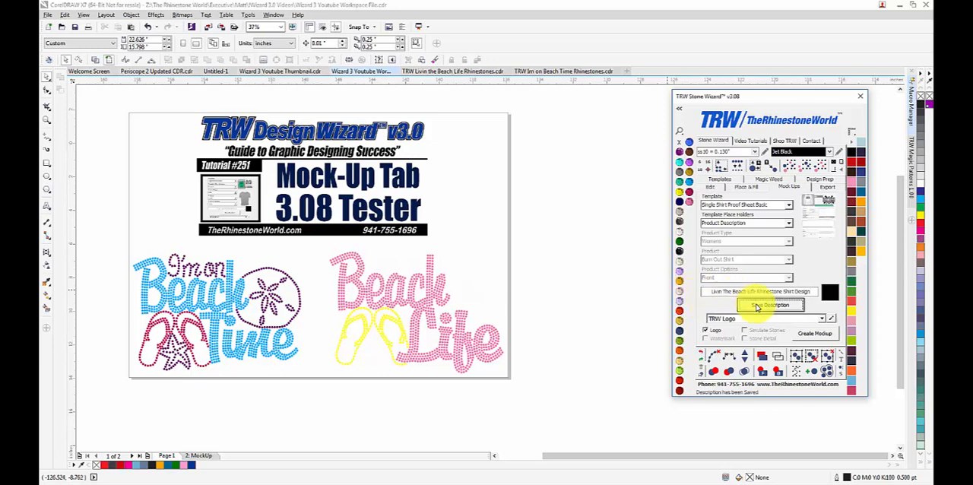
Step: Set the template's Product placeholder to the Womens Long Sleeve Shirt with the Front option and save it
click(784, 223)
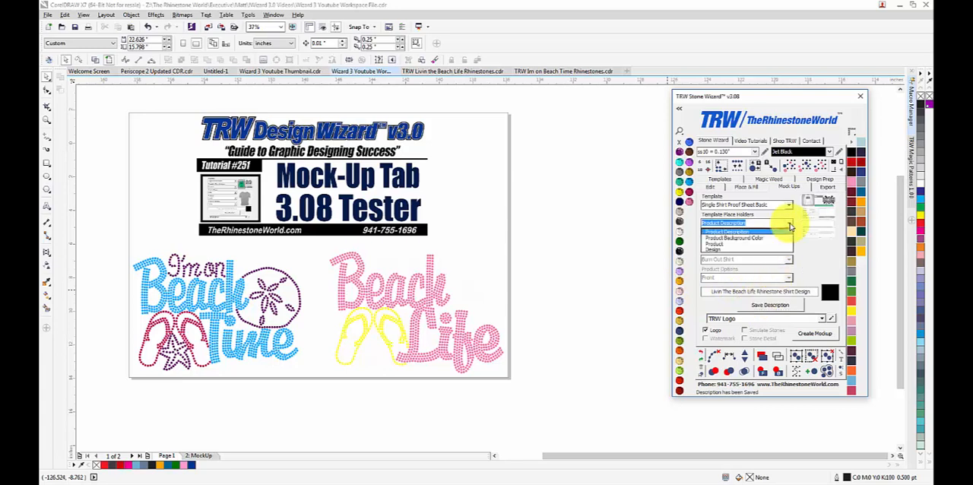
click(776, 238)
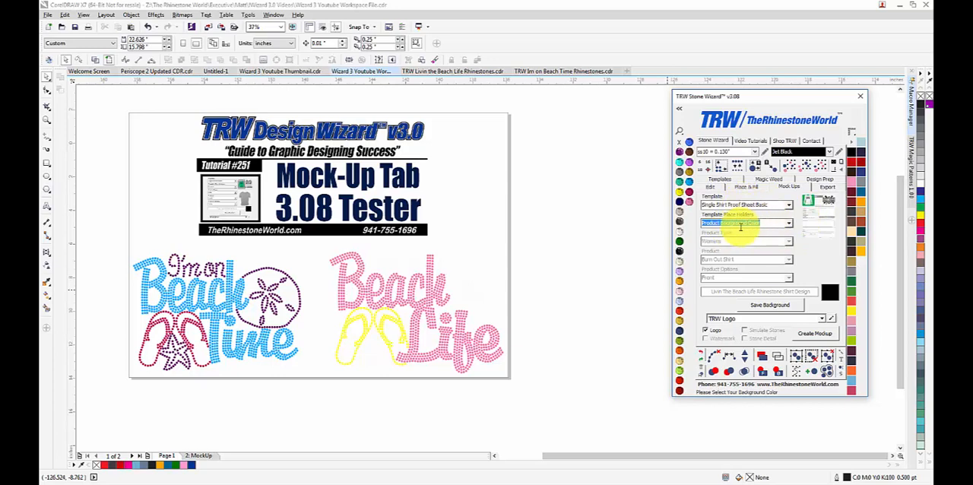
click(789, 223)
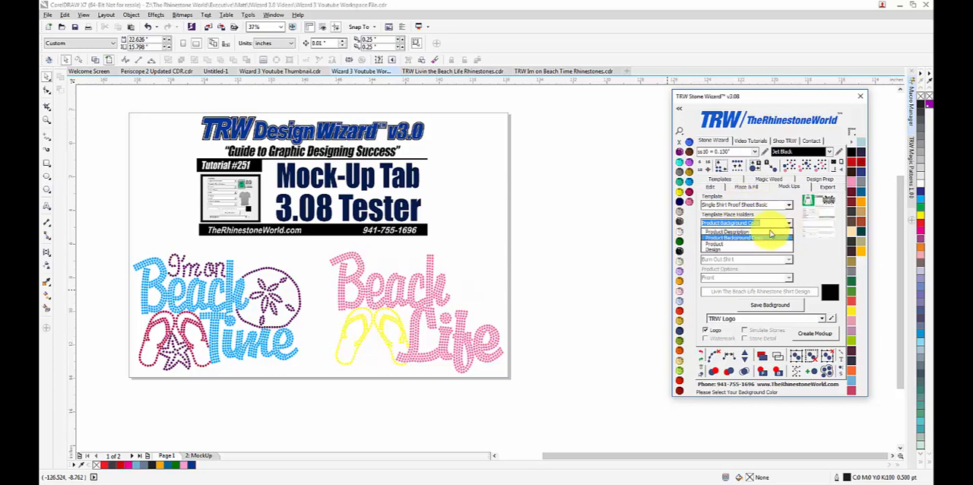
click(729, 244)
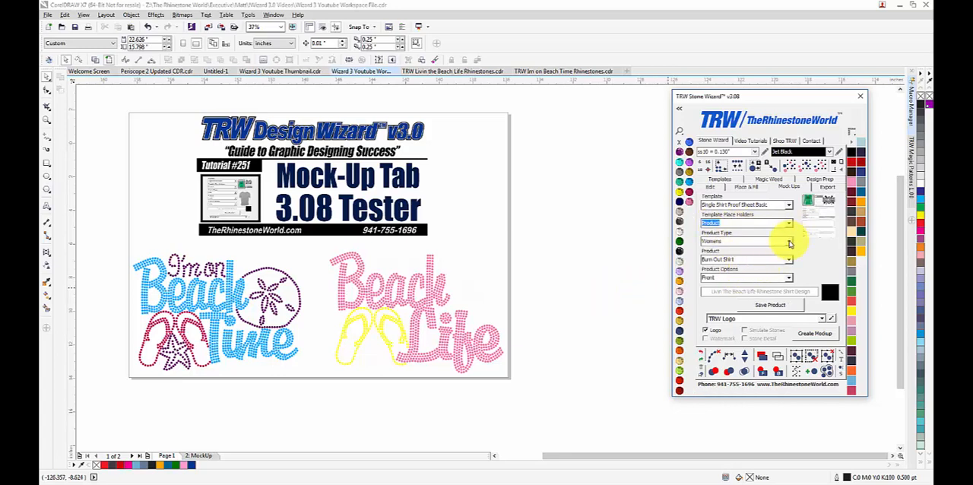
click(789, 262)
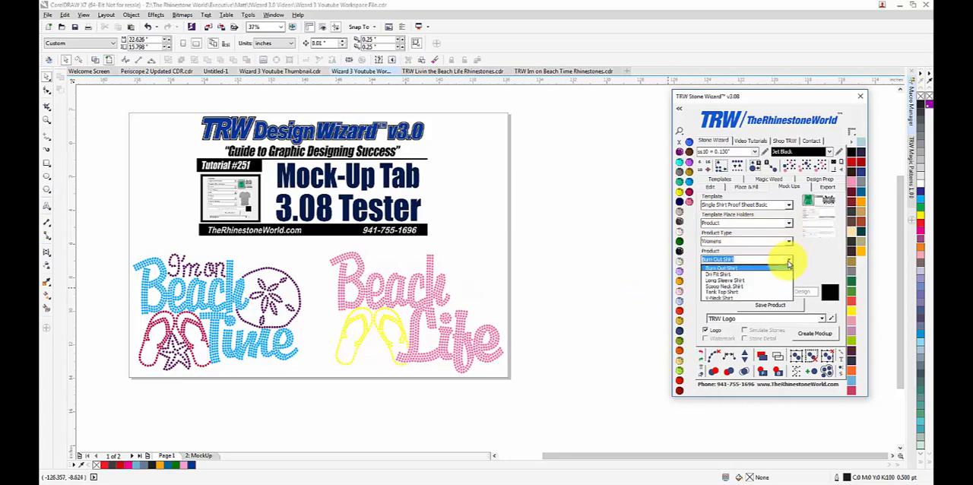
click(739, 286)
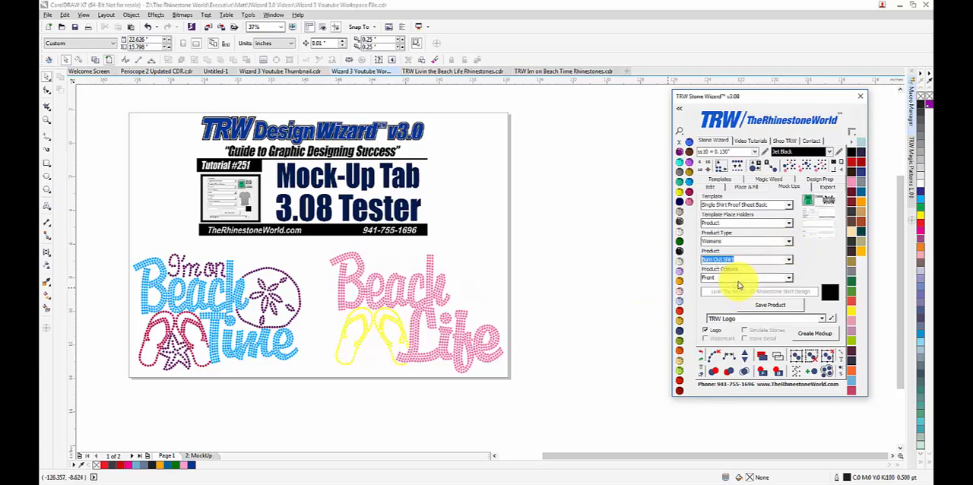
click(789, 278)
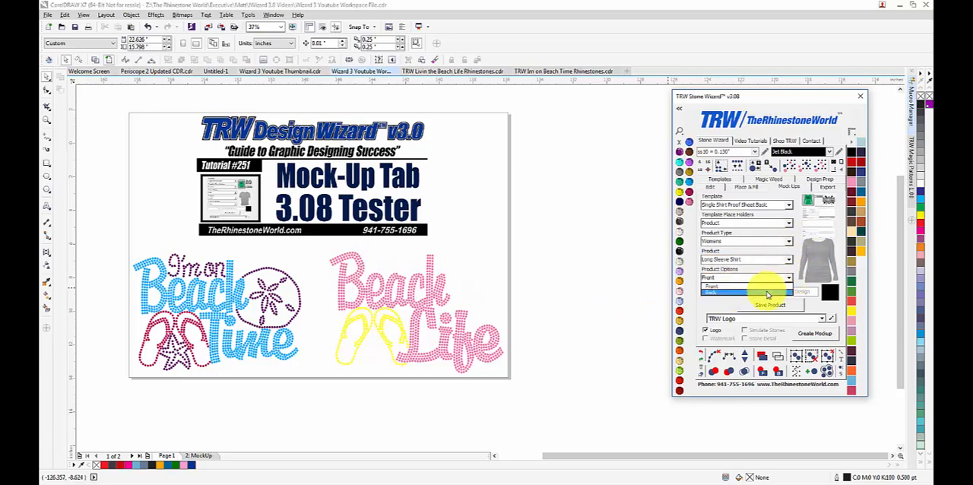
click(763, 293)
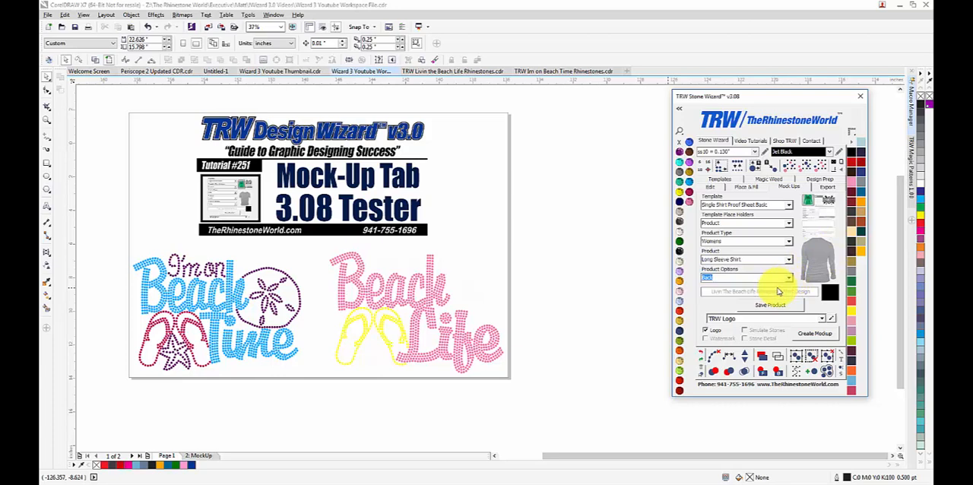
click(776, 308)
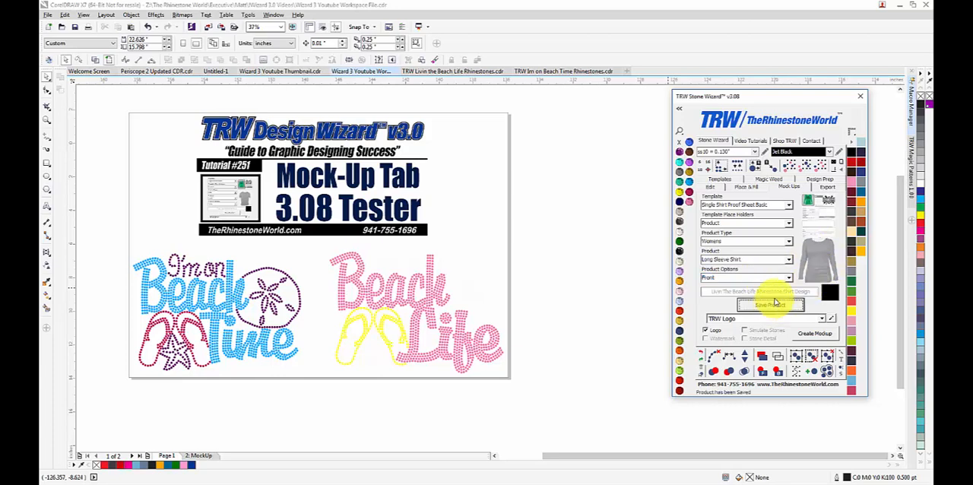
Step: Select the whole "I'm on Beach Time" rhinestone artwork and save it to the template's Design placeholder
click(788, 222)
click(766, 250)
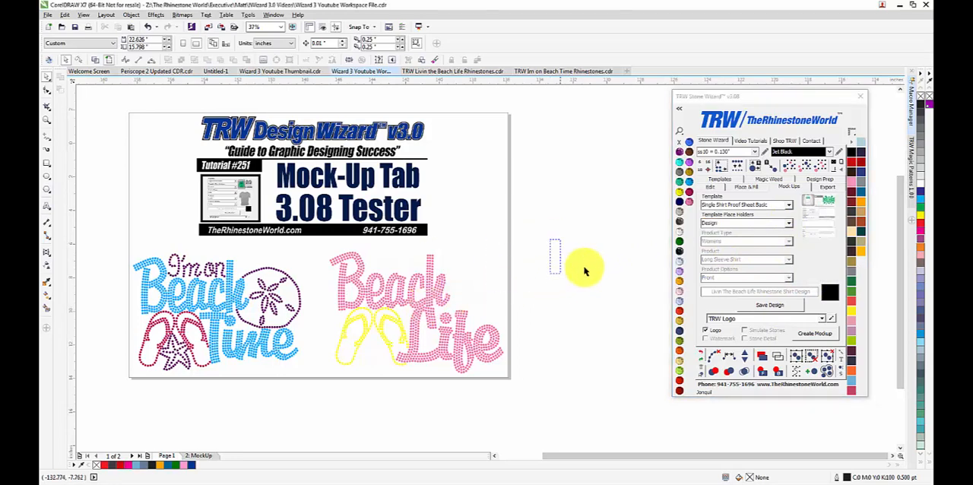
drag(106, 243, 304, 393)
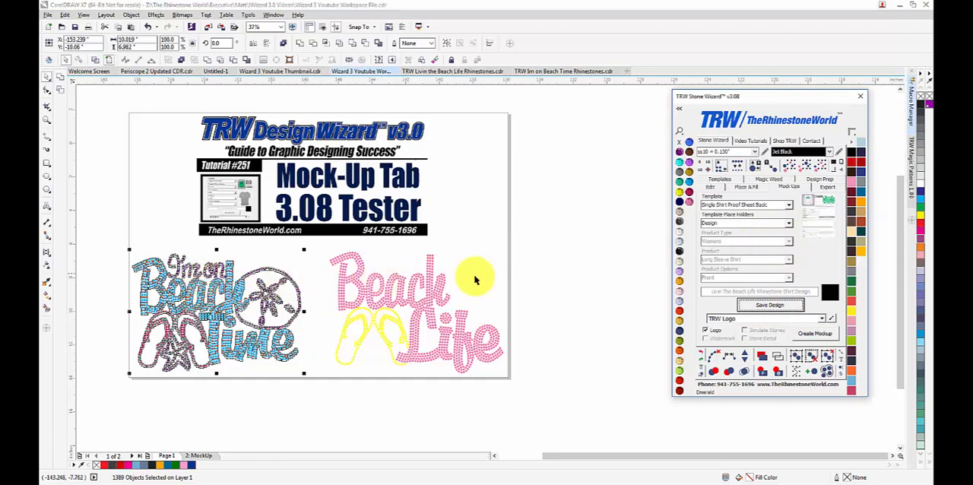
Step: Change the Product Description text to "I'm on Beach Time Rhinestone Shirt Design"
click(789, 224)
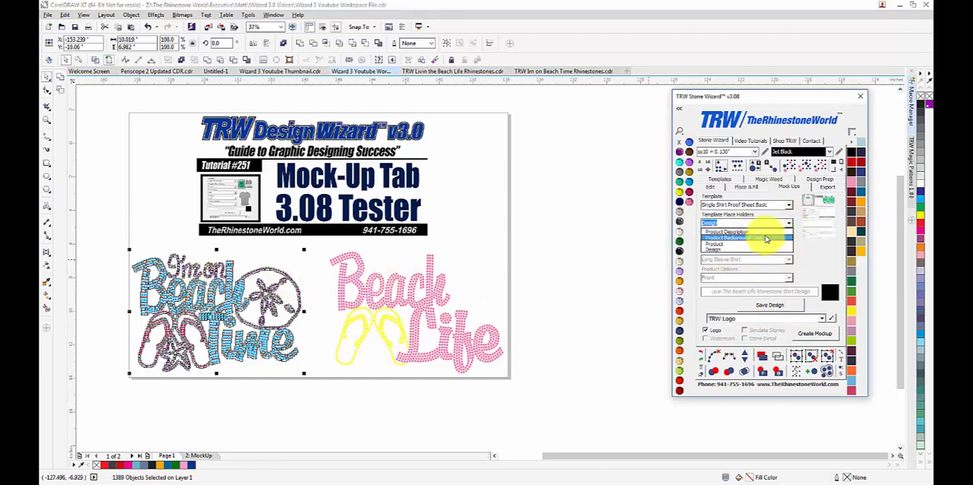
click(763, 232)
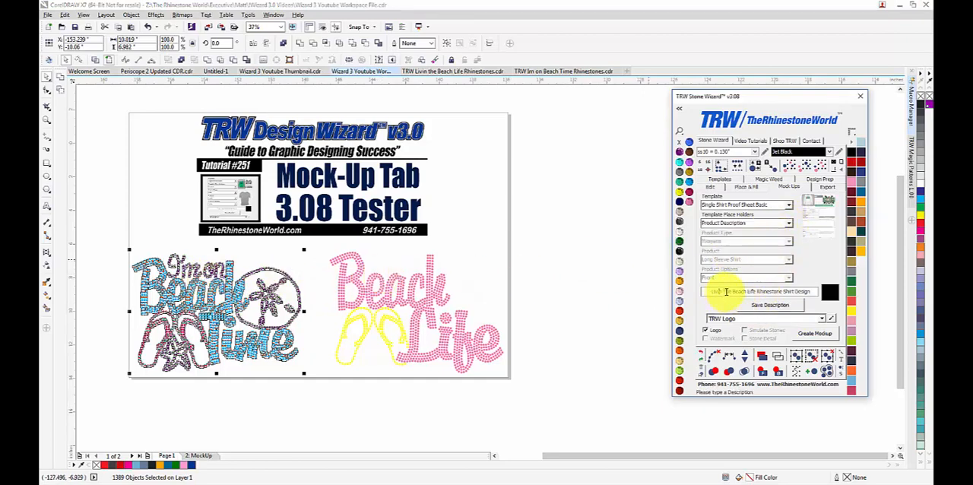
drag(731, 291, 661, 291)
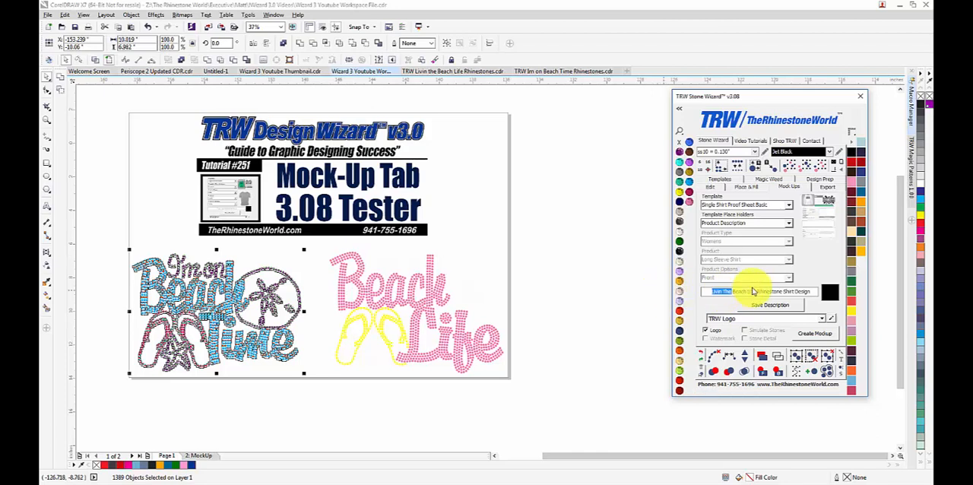
drag(756, 291, 686, 294)
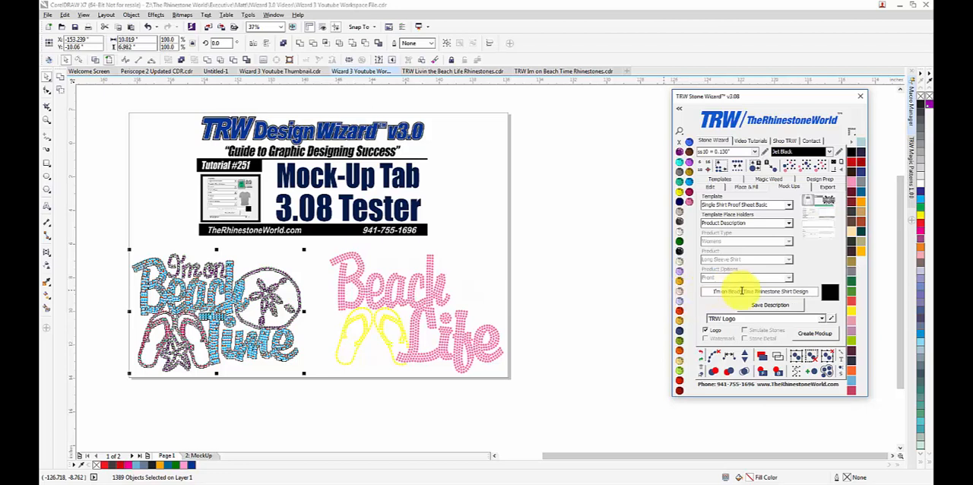
Step: Save the product description and create the Single Shirt Proof Sheet Basic mock-up with the TRW Logo included
click(780, 306)
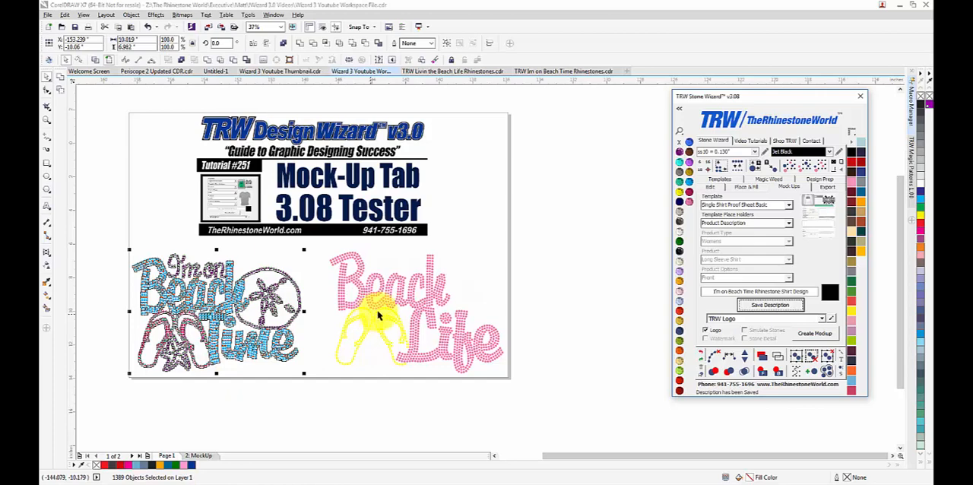
click(705, 331)
click(815, 333)
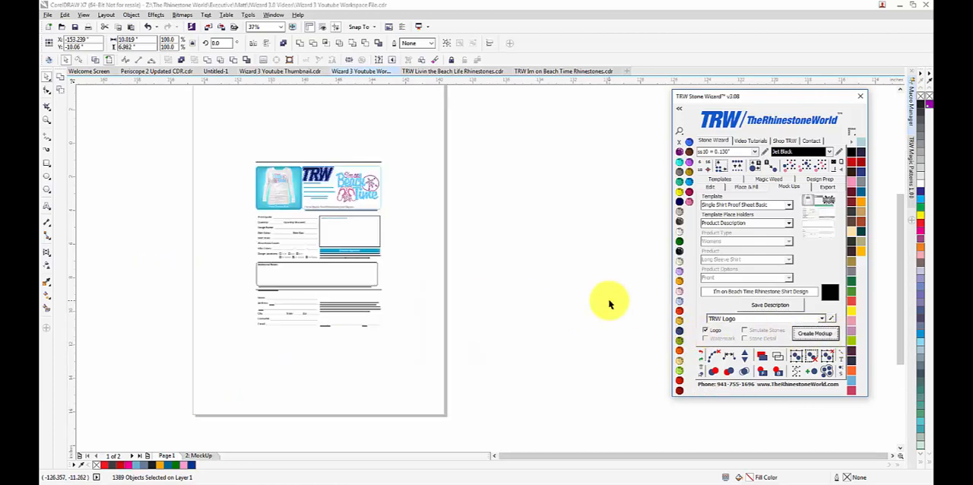
Step: Examine the new proof sheet's header, including the logo, contact details, product description and the design on the shirt
scroll(256, 199, up, 3)
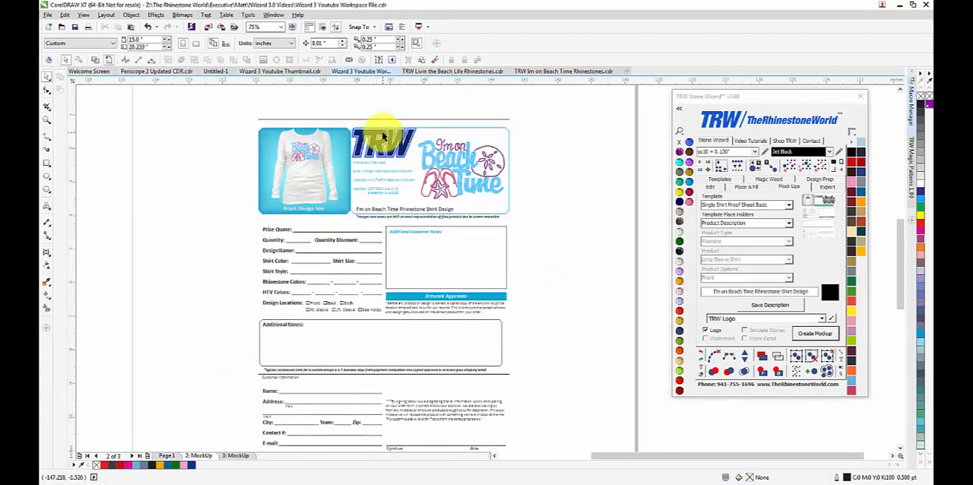
scroll(380, 167, up, 5)
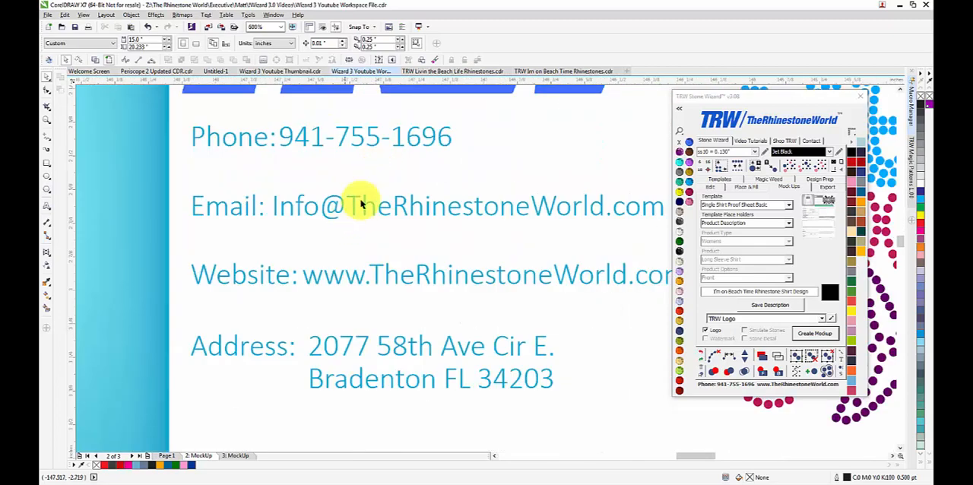
scroll(337, 269, down, 2)
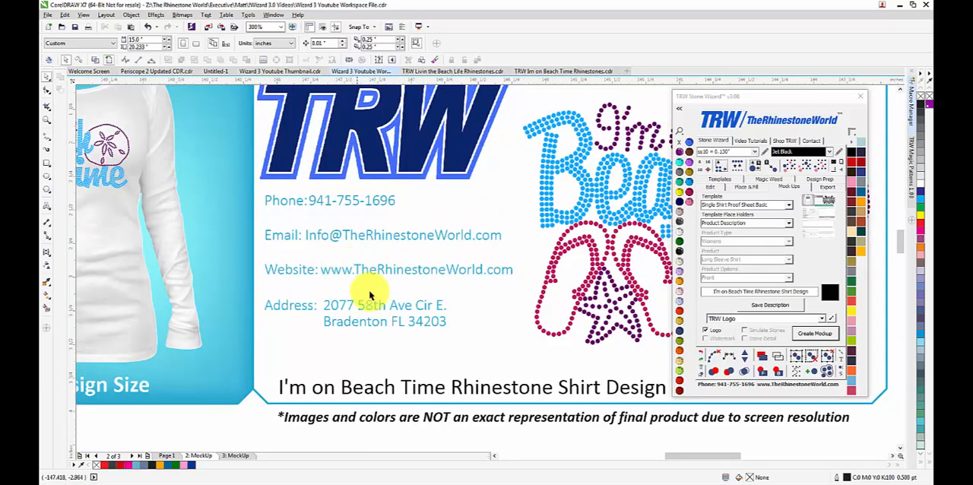
scroll(373, 296, down, 2)
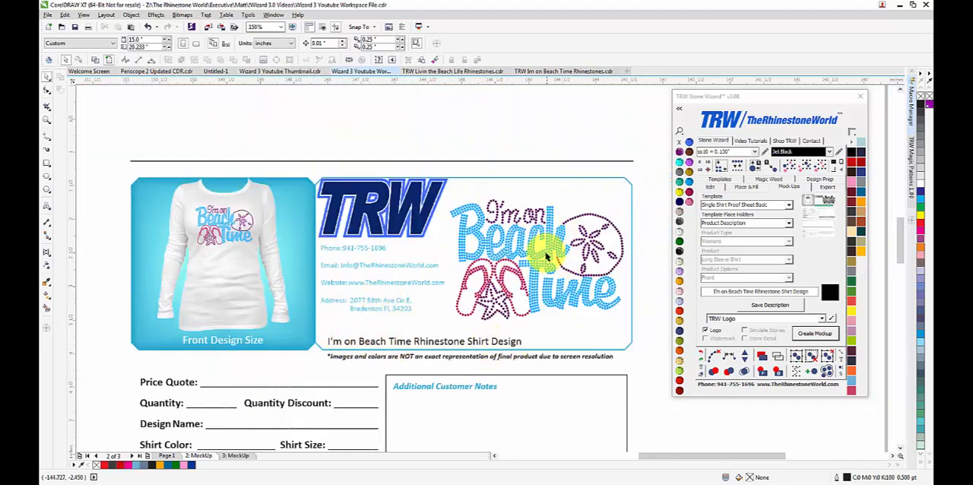
scroll(179, 221, up, 2)
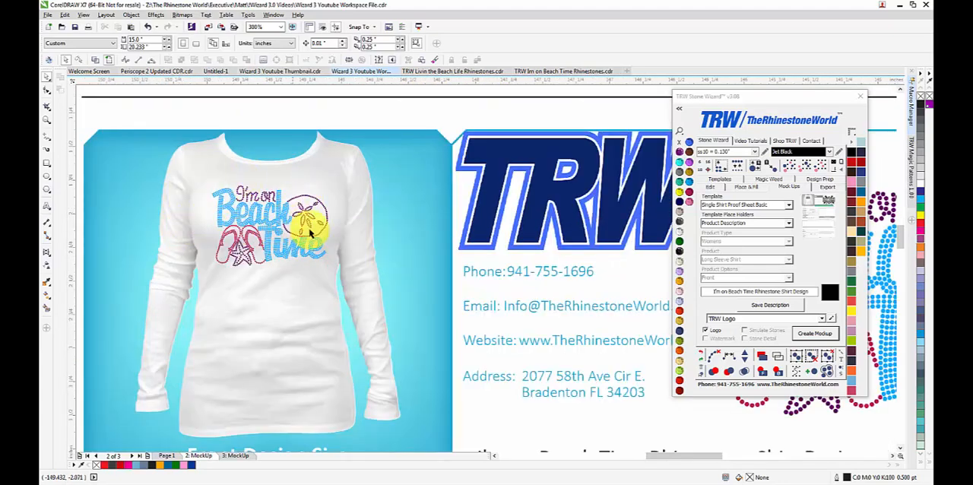
scroll(262, 192, up, 2)
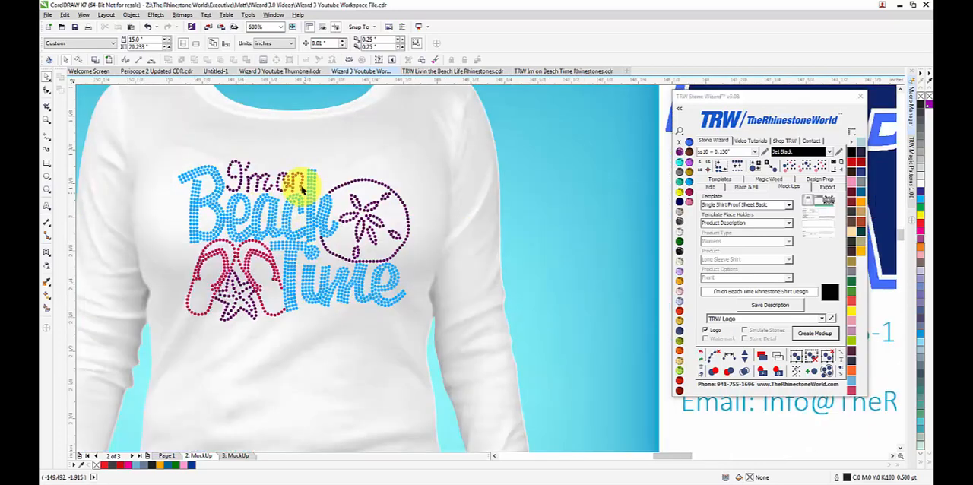
scroll(320, 185, down, 6)
Step: Review the proof sheet's order fields, customer notes, artwork approval, customer information and signature sections
scroll(350, 325, up, 2)
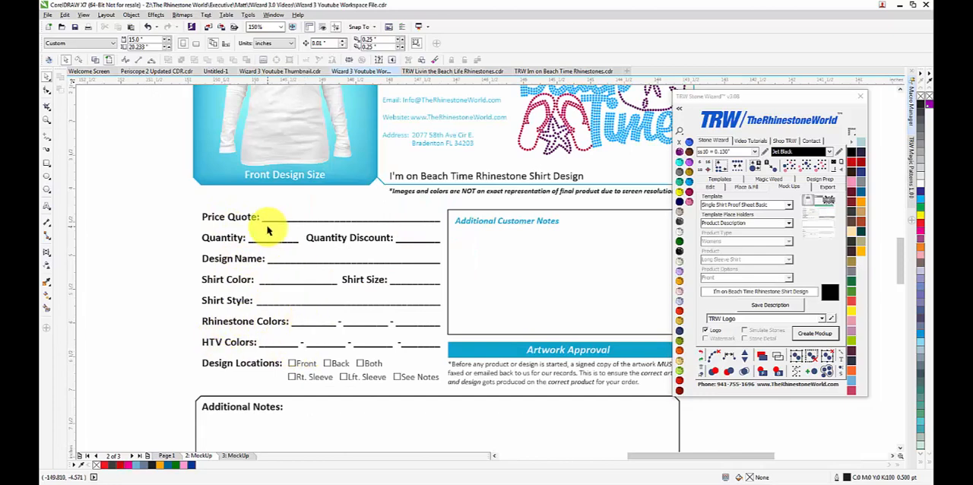
scroll(450, 283, down, 2)
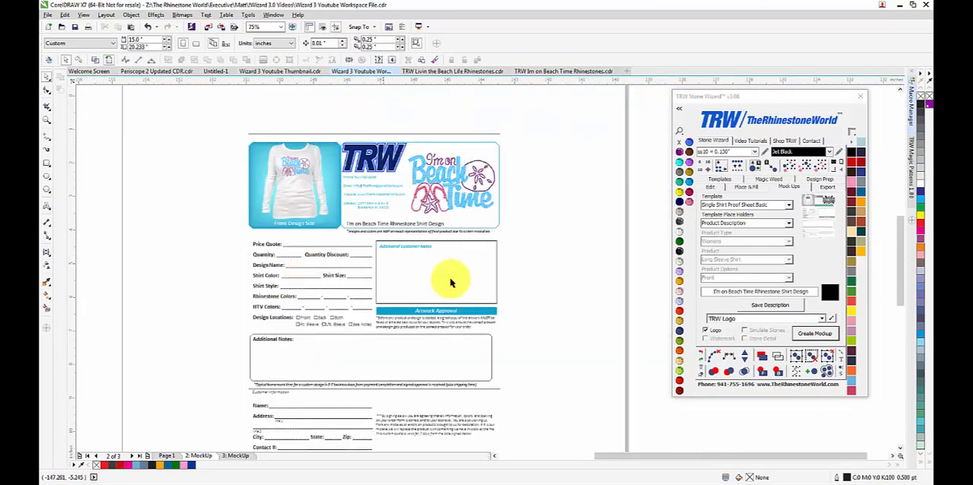
scroll(471, 276, up, 2)
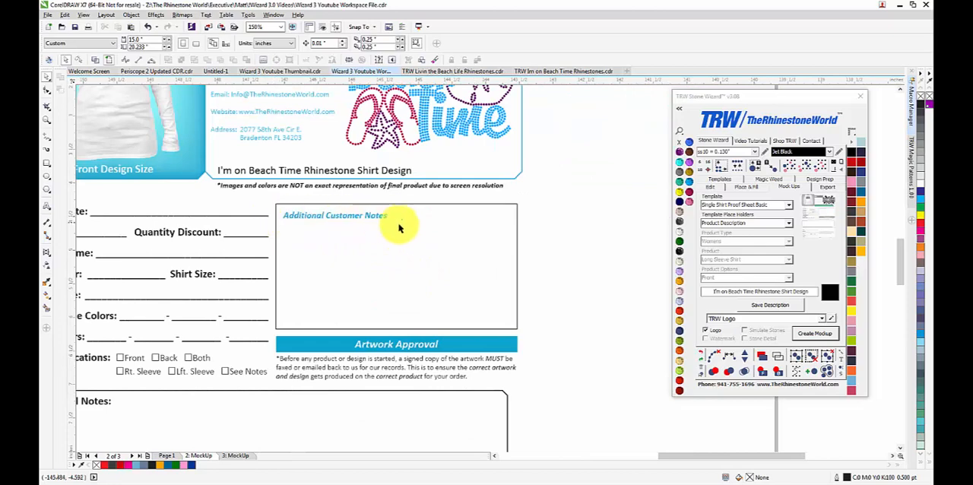
scroll(398, 250, down, 2)
scroll(380, 334, up, 2)
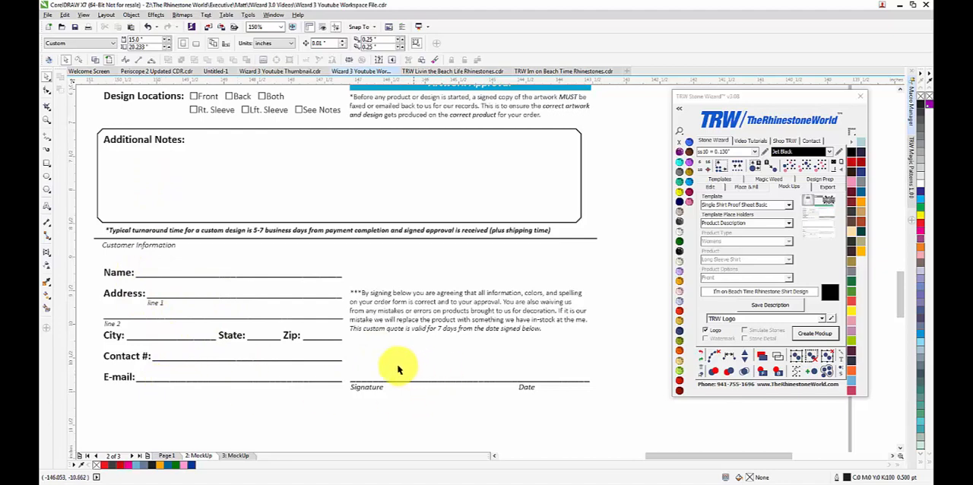
scroll(373, 335, down, 3)
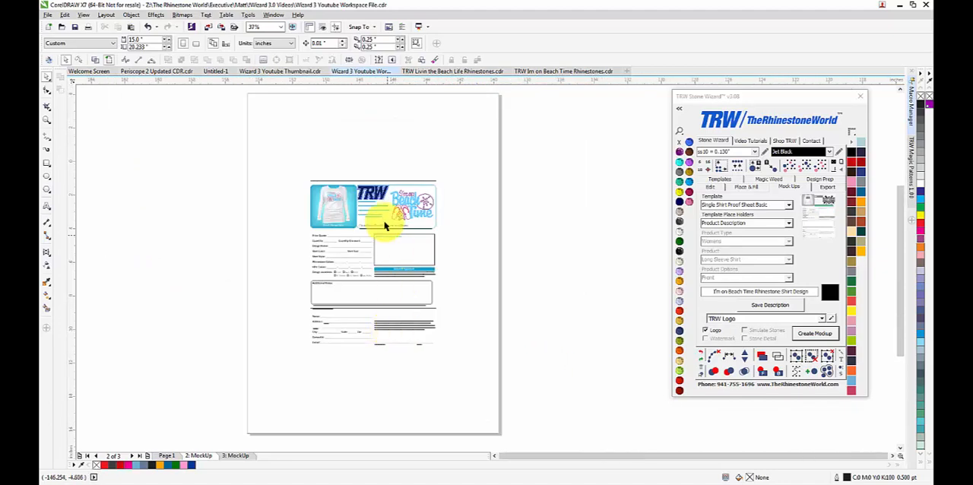
scroll(385, 225, up, 2)
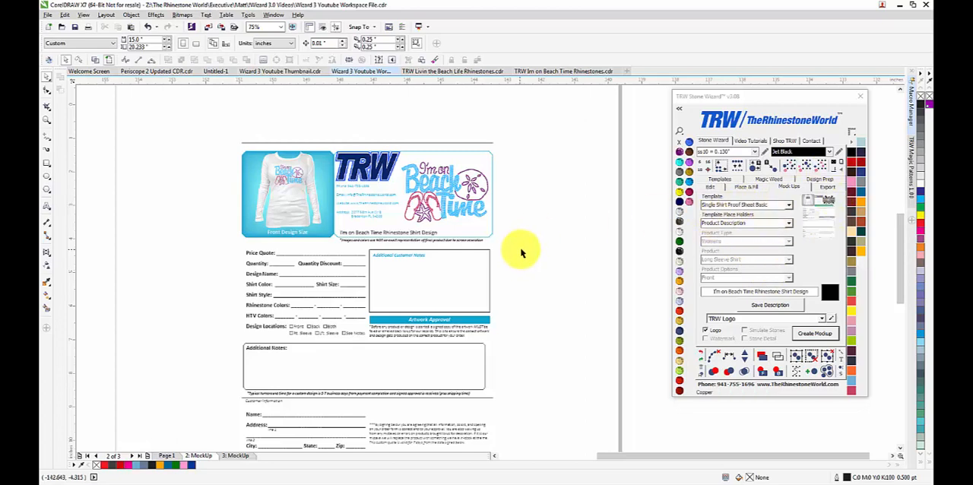
Step: Change the mock-up template to Single Shirt Order Form
click(789, 210)
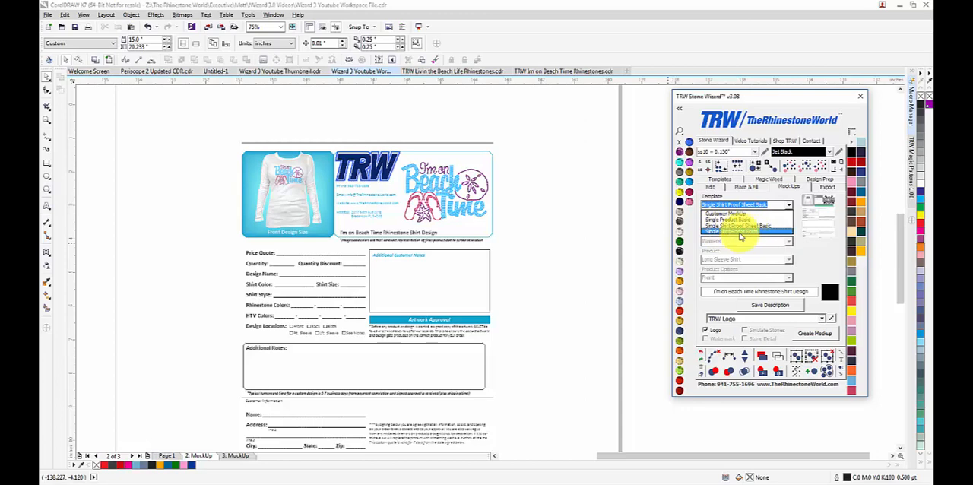
click(752, 234)
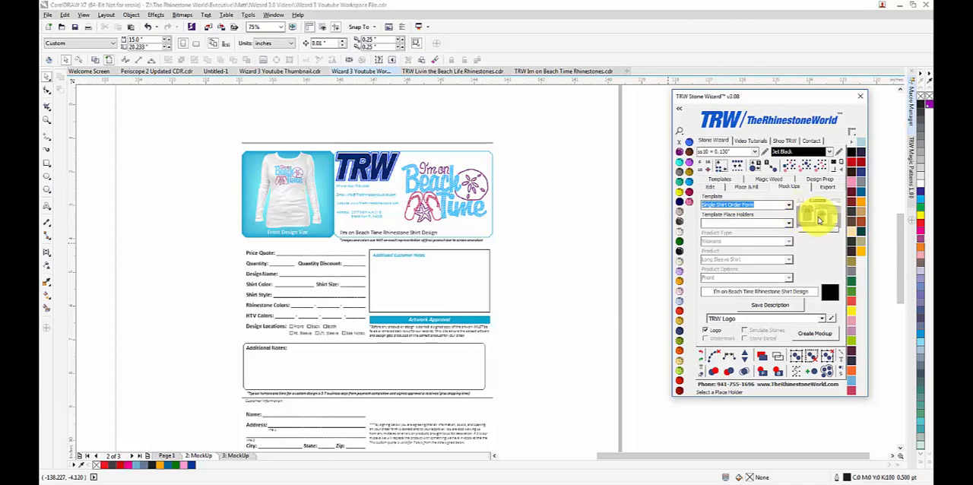
scroll(506, 207, down, 2)
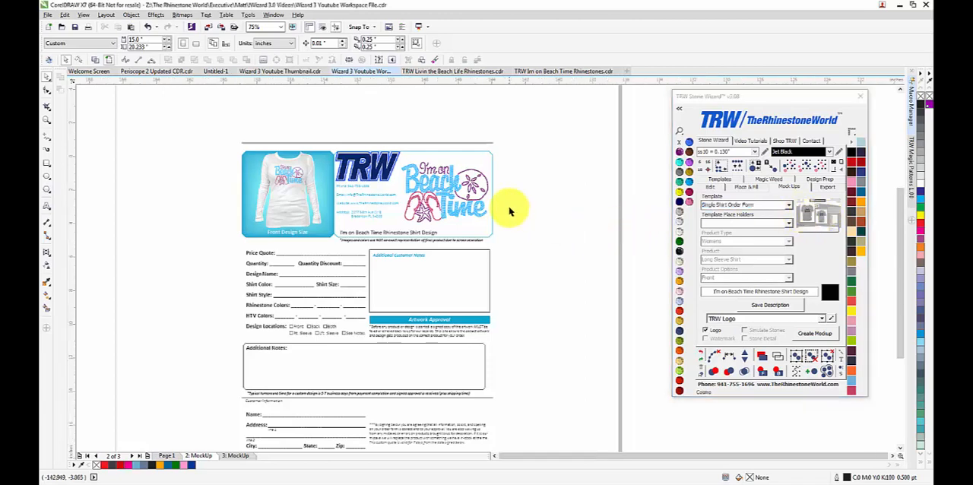
scroll(487, 254, up, 2)
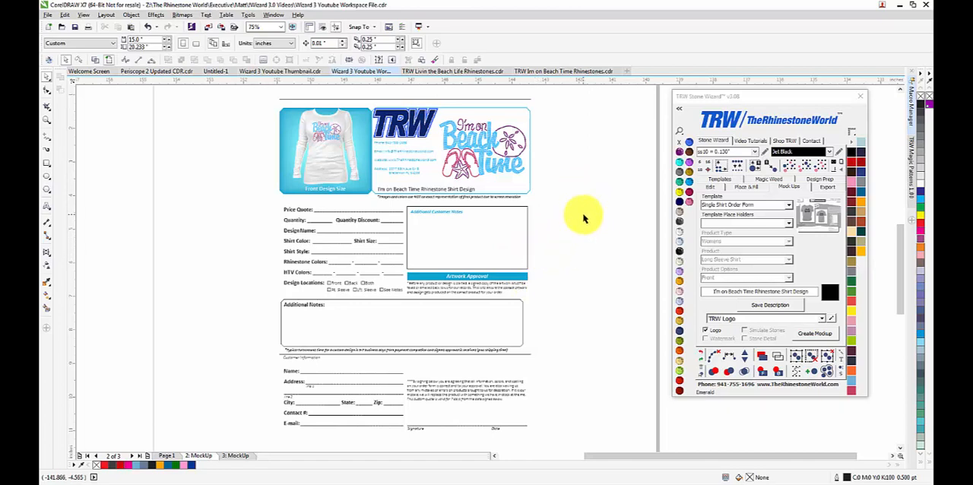
scroll(582, 219, down, 1)
scroll(540, 222, up, 1)
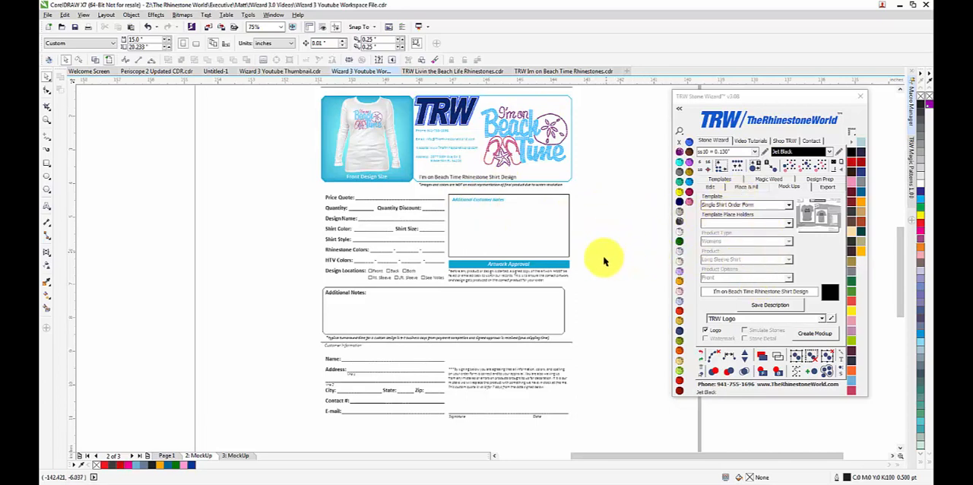
Step: Return to Page 1 so that both whole rhinestone designs are in view
click(164, 455)
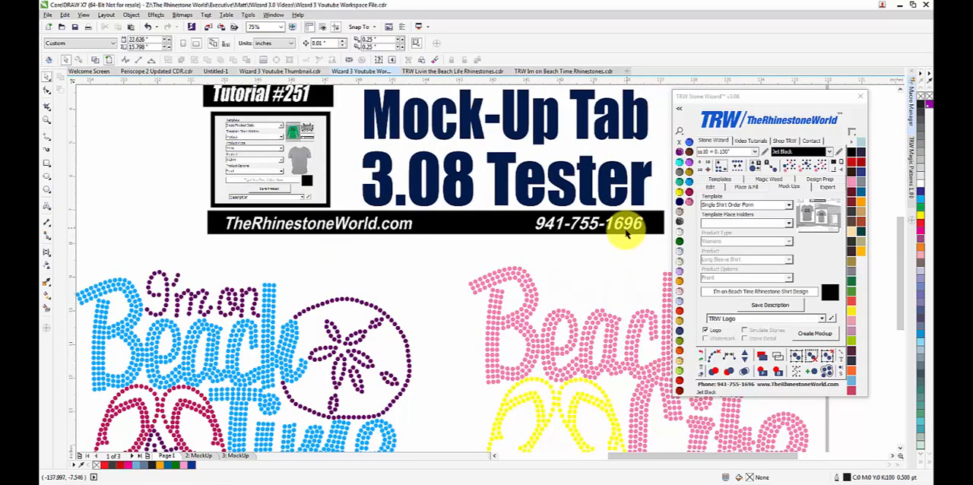
scroll(442, 254, down, 2)
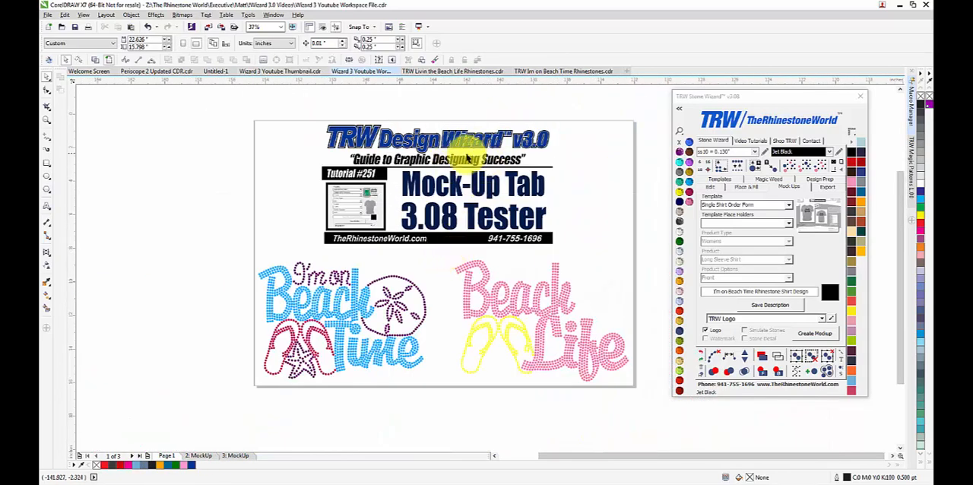